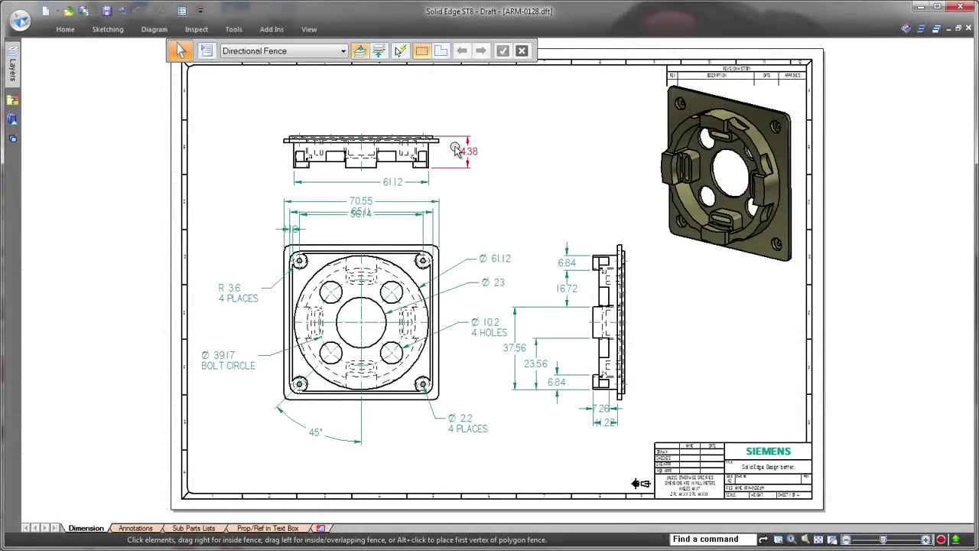
# - Zoom in on the top view around the 14.38 height dimension
pyautogui.scroll(2, 455, 150)
pyautogui.scroll(1, 455, 150)
pyautogui.scroll(1, 454, 150)
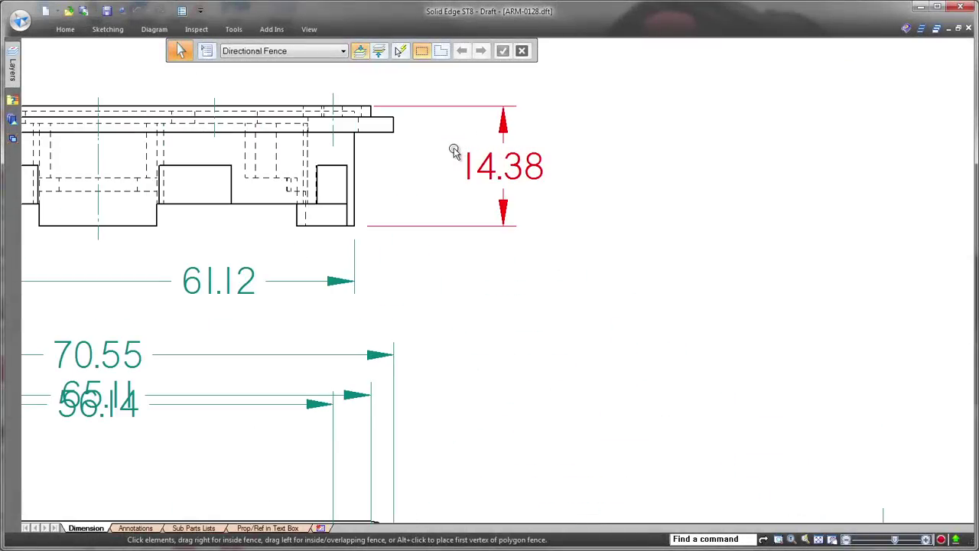
# - Pull the 14.38 dimension's extension lines back clear of the part
pyautogui.click(494, 172)
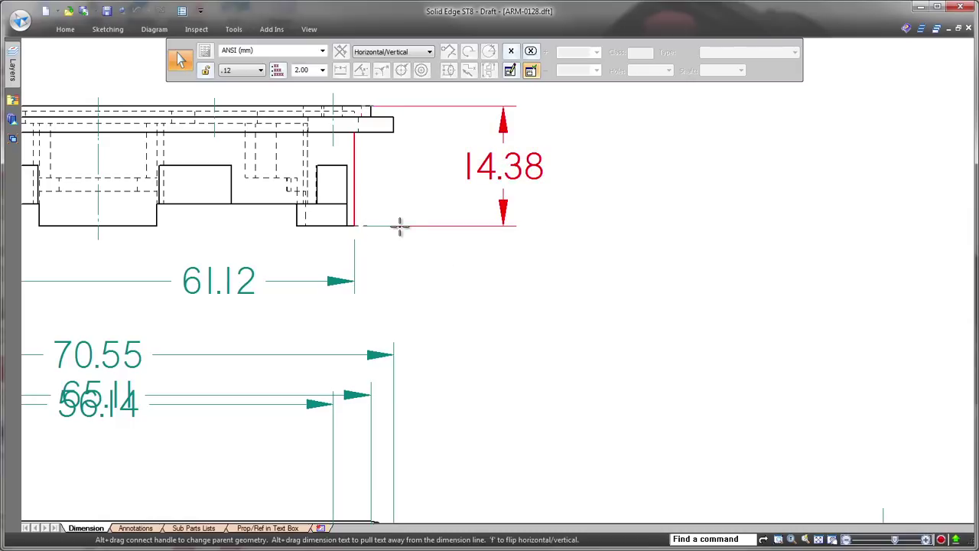
pyautogui.moveTo(401, 225); pyautogui.dragTo(411, 221)
pyautogui.click(420, 190)
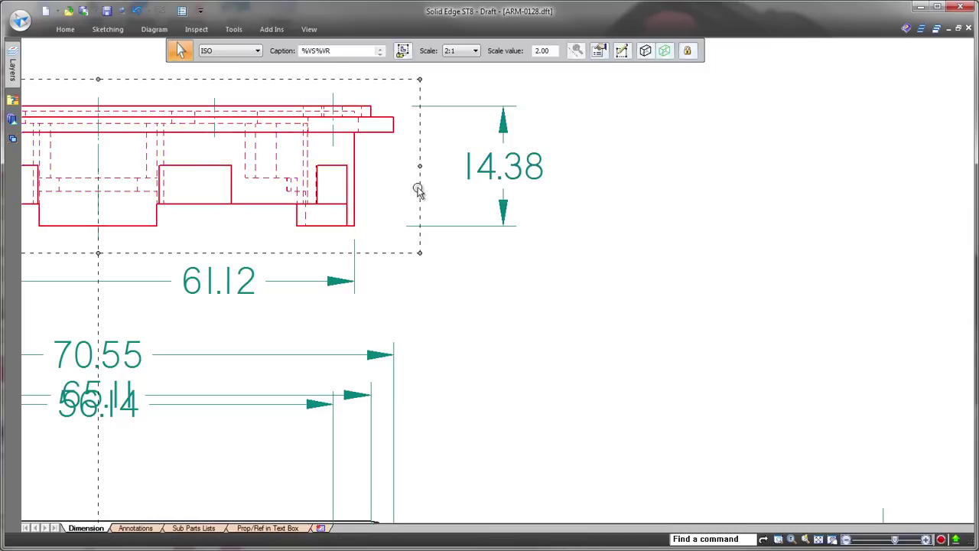
pyautogui.click(519, 316)
# - Centre the 61.12 width dimension text on the centre line
pyautogui.moveTo(473, 311); pyautogui.dragTo(811, 297, button='middle')
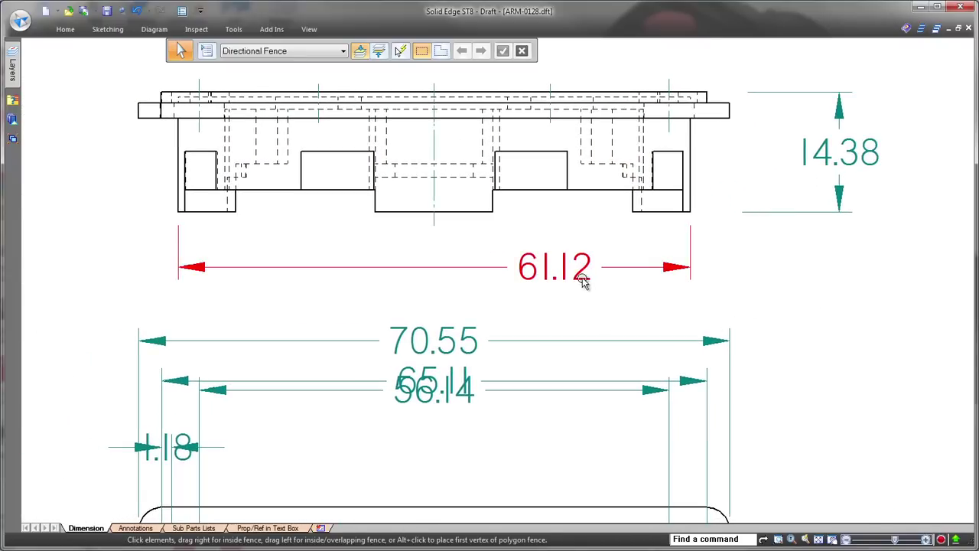
pyautogui.click(583, 283)
pyautogui.moveTo(554, 266); pyautogui.dragTo(435, 264)
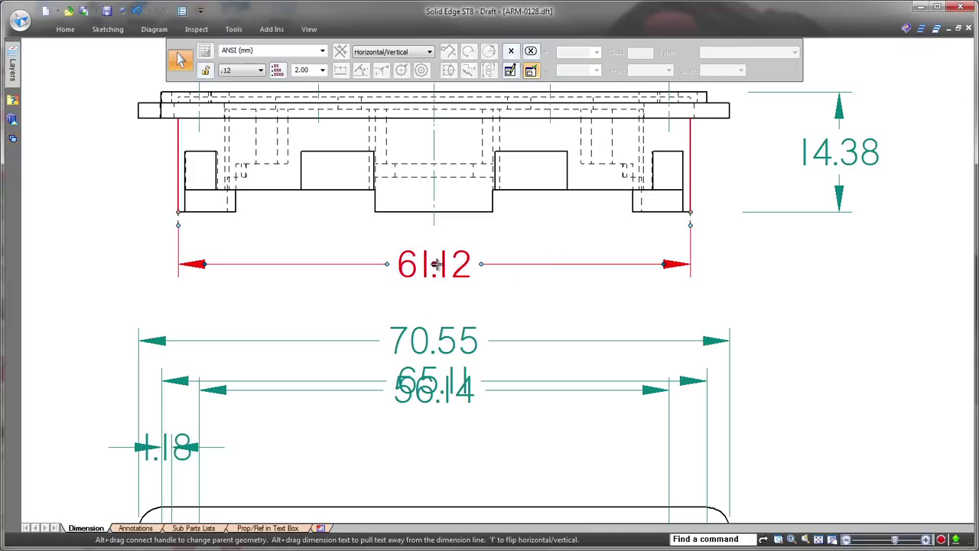
pyautogui.click(508, 267)
pyautogui.click(525, 292)
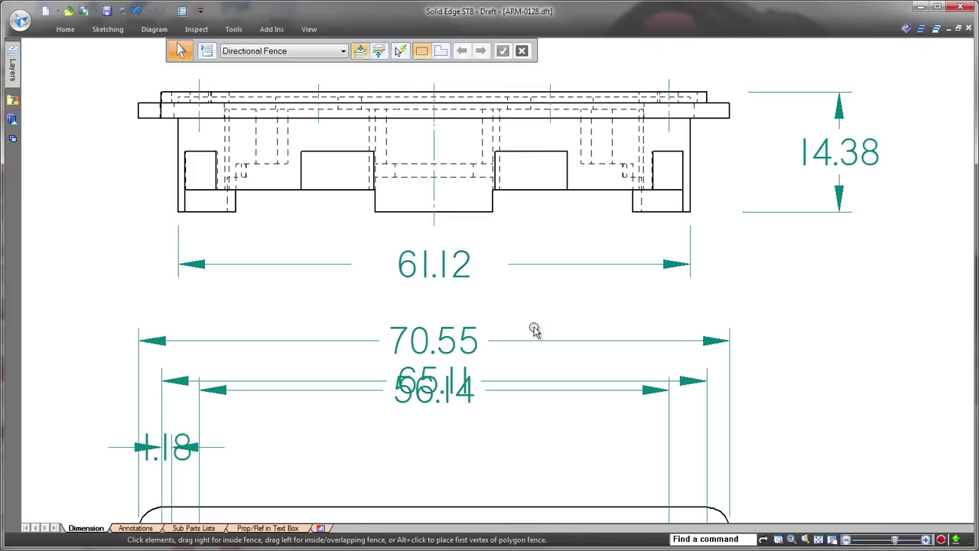
pyautogui.moveTo(488, 457); pyautogui.dragTo(569, 344, button='middle')
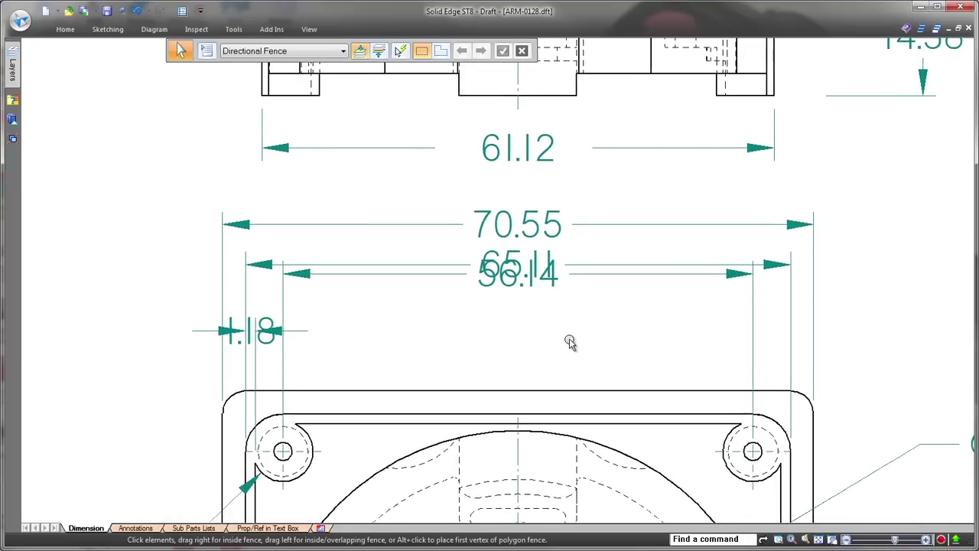
# - Move the 56.14 dimension down below 65.11 and straighten its extension line
pyautogui.click(507, 297)
pyautogui.moveTo(517, 277); pyautogui.dragTo(518, 315)
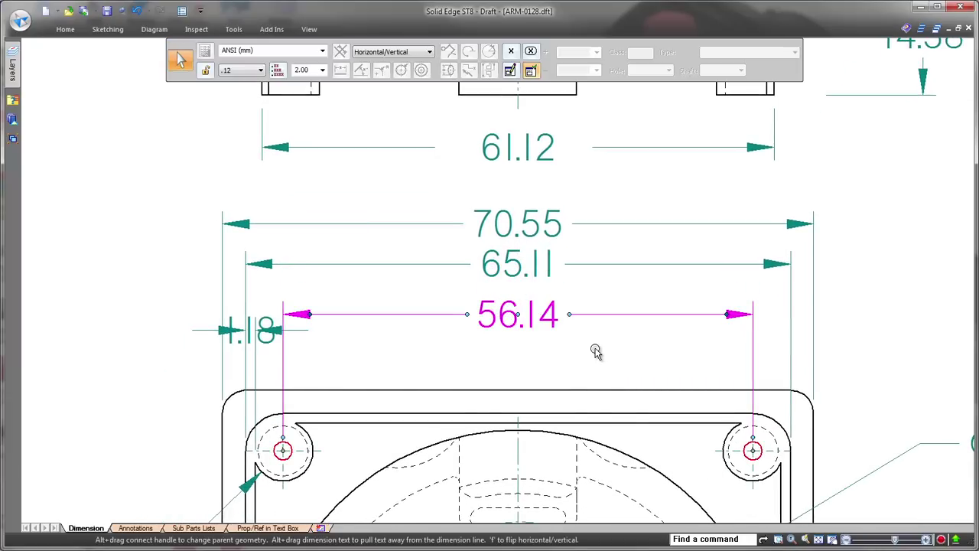
pyautogui.click(752, 357)
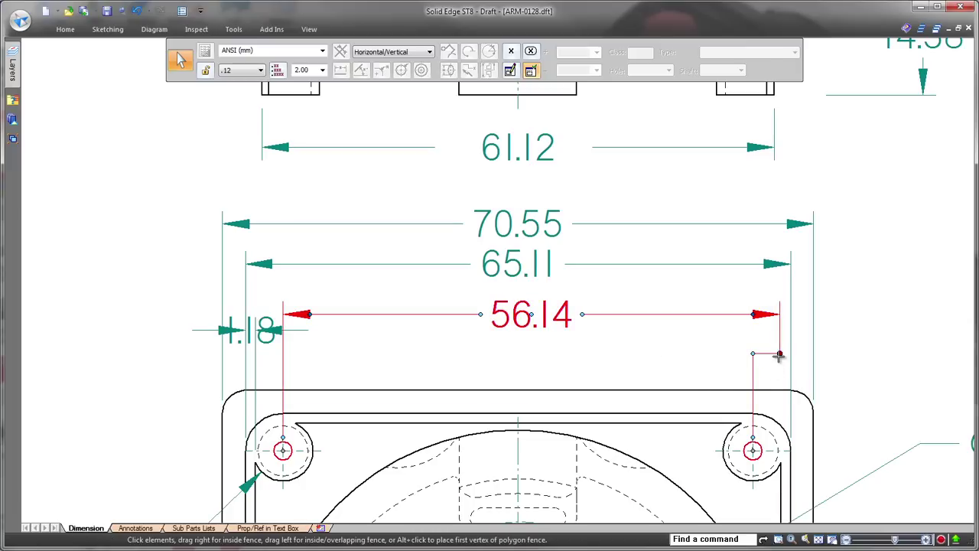
pyautogui.moveTo(780, 353); pyautogui.dragTo(752, 353)
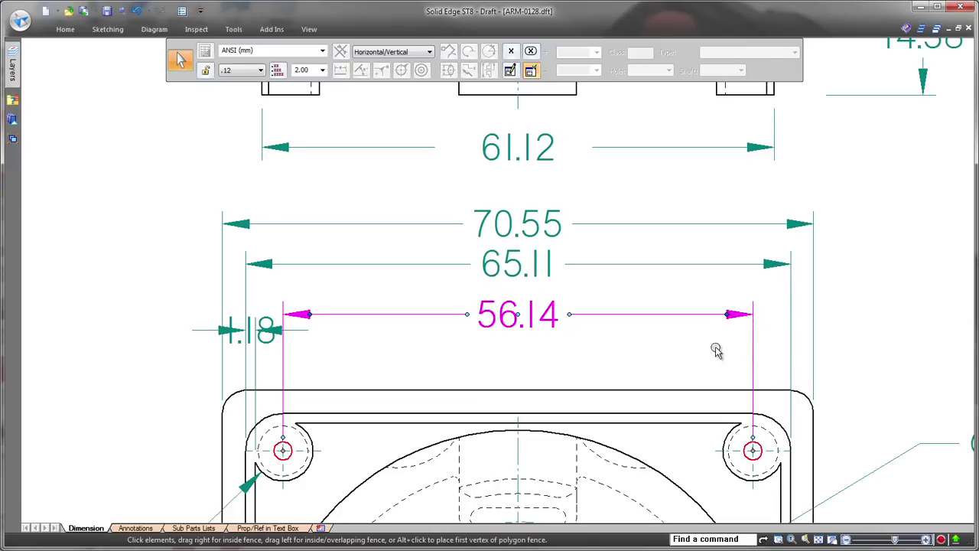
pyautogui.click(659, 381)
# - Move the 1.18 dimension text outside its extension lines
pyautogui.click(229, 331)
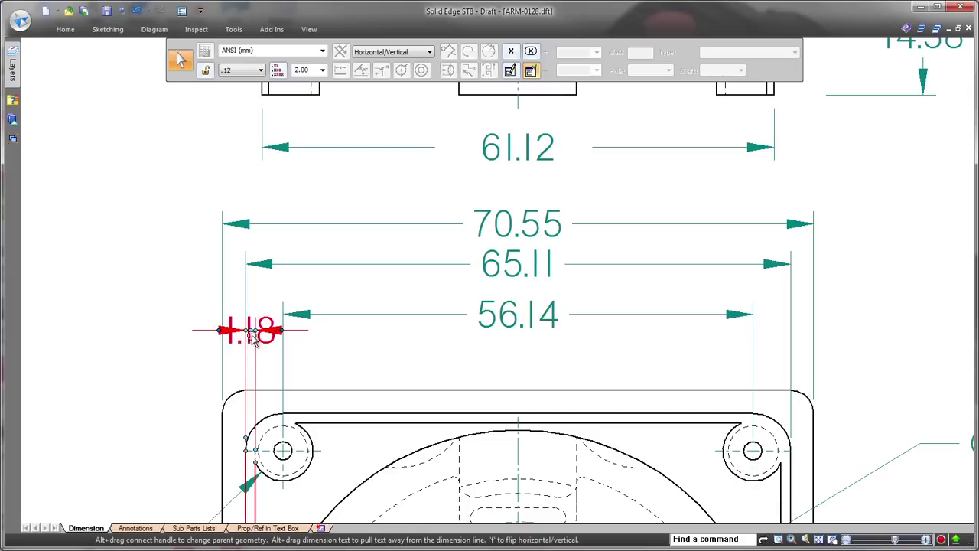
pyautogui.moveTo(251, 331); pyautogui.dragTo(178, 354)
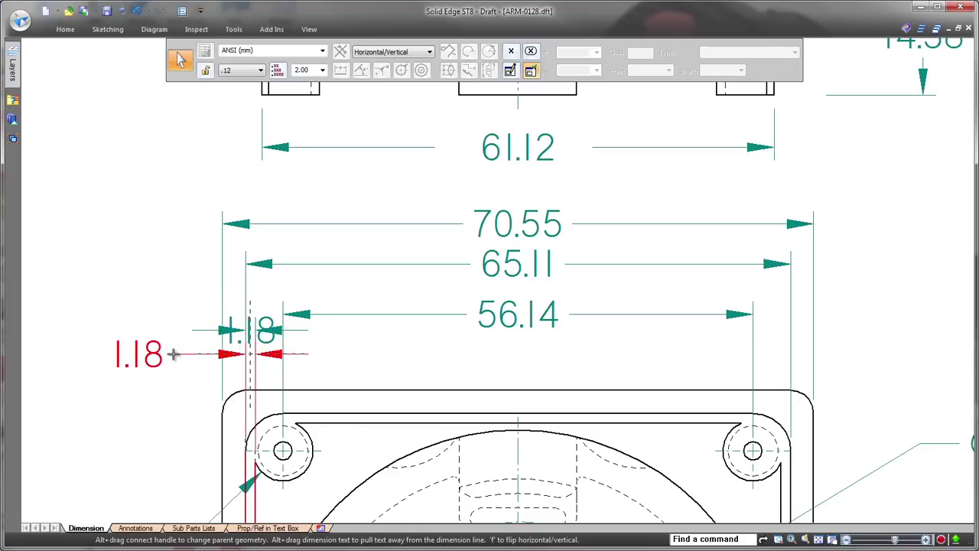
pyautogui.click(380, 357)
# - Slide the Ø61.12 callout text to a new spot along its leader
pyautogui.moveTo(903, 397)
pyautogui.mouseDown(button='middle')
pyautogui.moveTo(737, 345)
pyautogui.moveTo(462, 280)
pyautogui.mouseUp(button='middle')
pyautogui.click(582, 337)
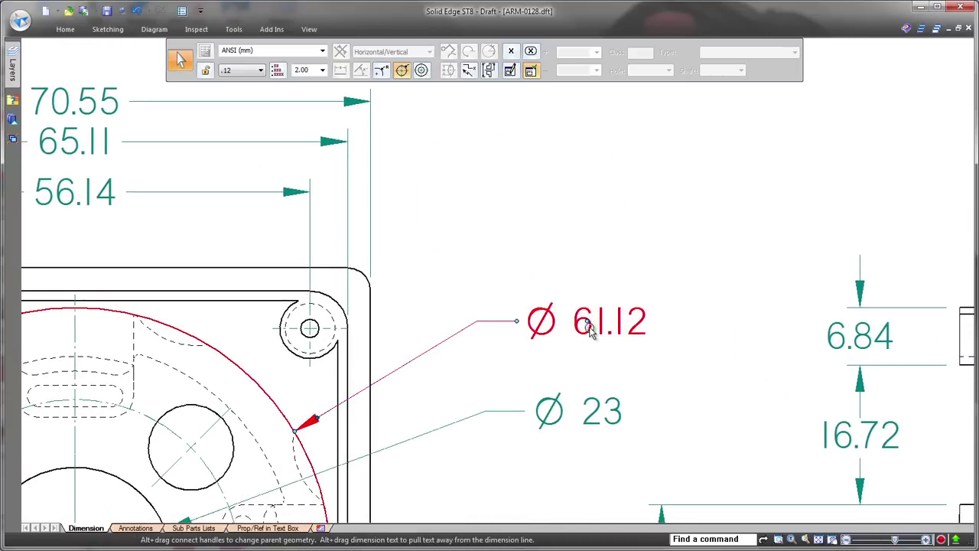
pyautogui.moveTo(585, 322)
pyautogui.mouseDown()
pyautogui.moveTo(455, 337)
pyautogui.moveTo(527, 295)
pyautogui.mouseUp()
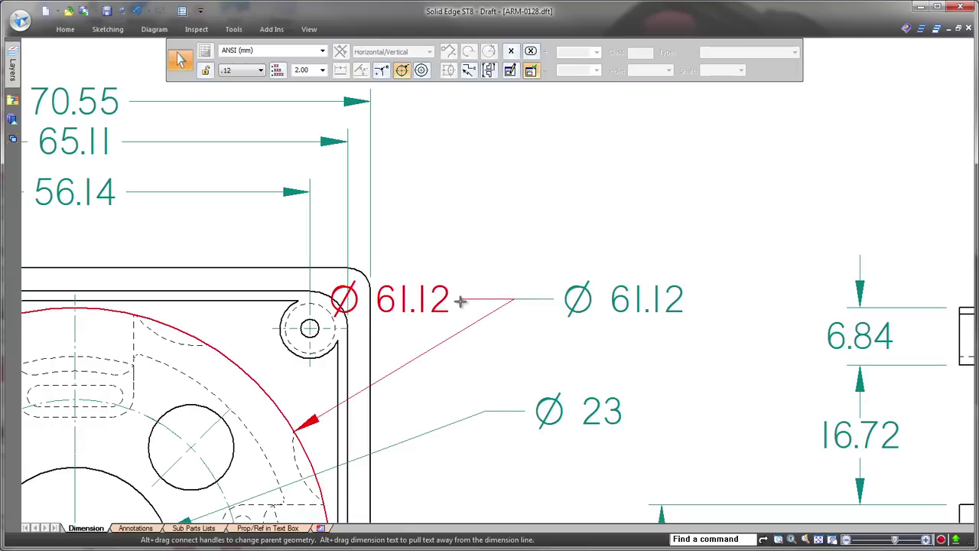
pyautogui.moveTo(554, 300)
pyautogui.mouseDown()
pyautogui.moveTo(459, 304)
pyautogui.moveTo(546, 298)
pyautogui.mouseUp()
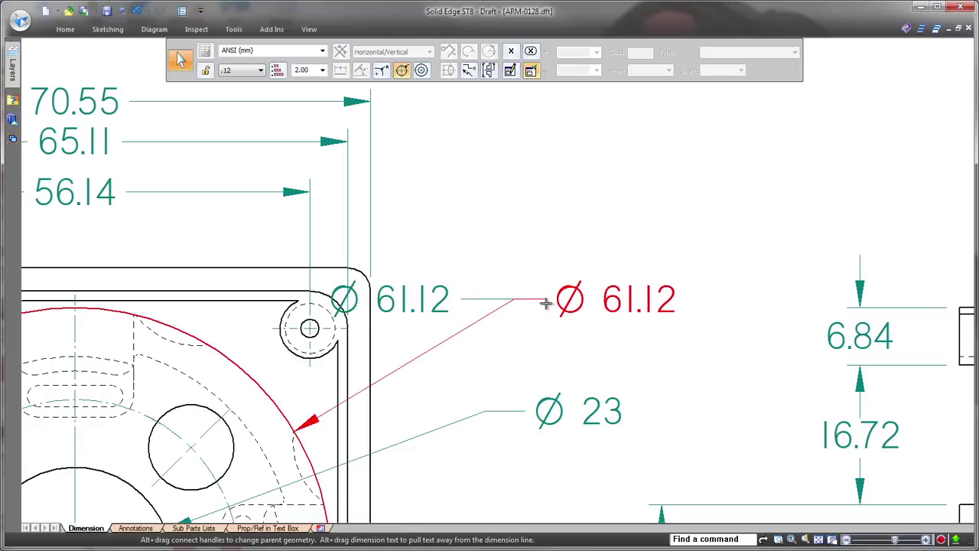
pyautogui.moveTo(679, 419)
pyautogui.mouseDown(button='middle')
pyautogui.moveTo(596, 328)
pyautogui.moveTo(579, 214)
pyautogui.mouseUp(button='middle')
# - Move the 7.26 dimension text left, outside its extension lines
pyautogui.scroll(-1, 579, 269)
pyautogui.moveTo(672, 342); pyautogui.dragTo(684, 321, button='middle')
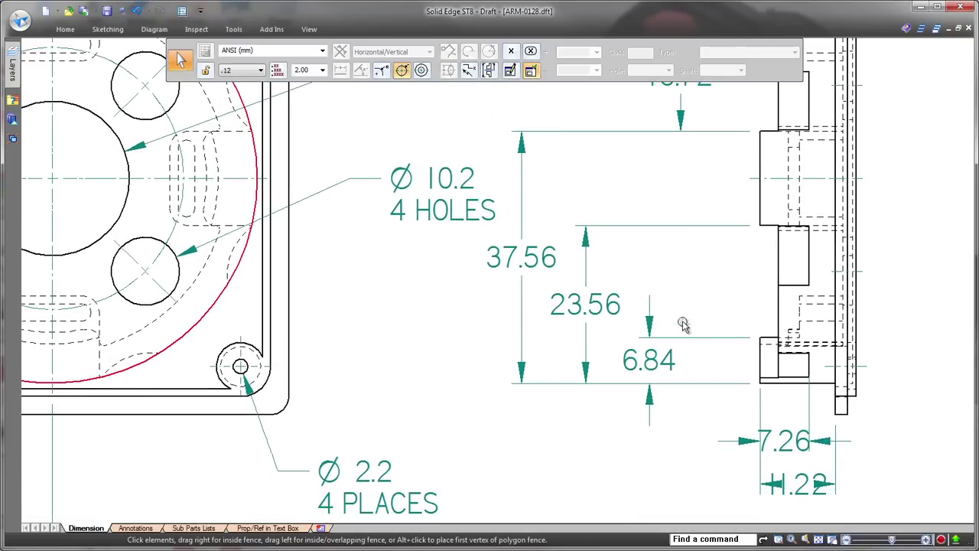
pyautogui.click(662, 361)
pyautogui.click(612, 316)
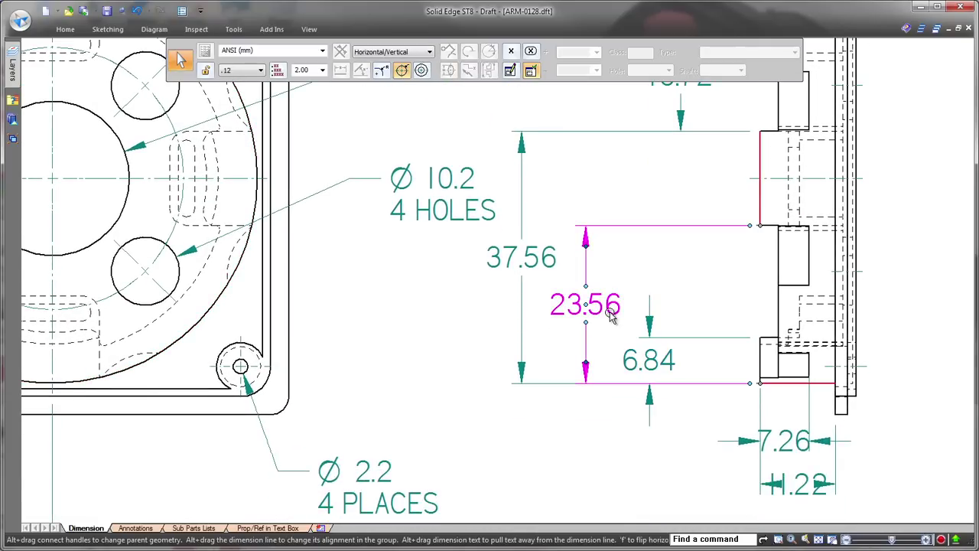
pyautogui.click(553, 264)
pyautogui.click(674, 360)
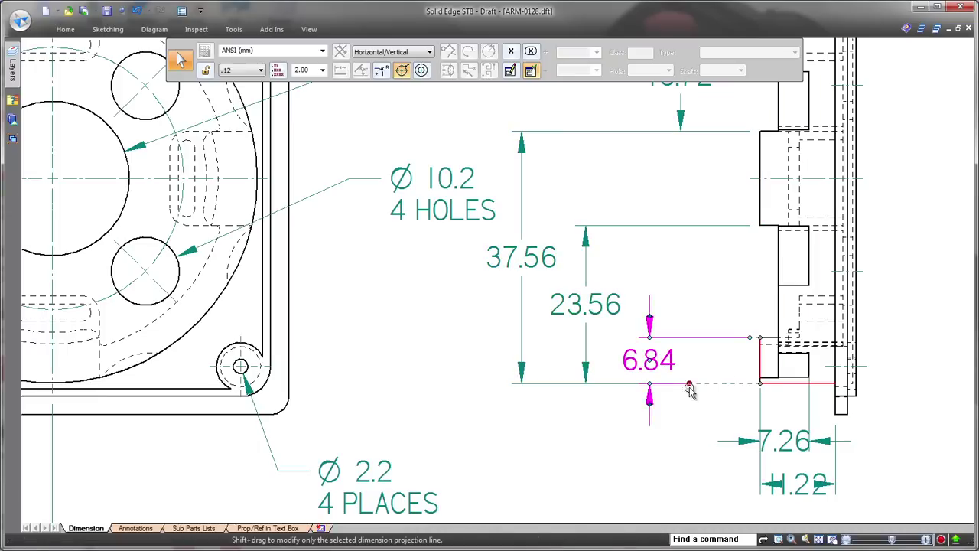
pyautogui.click(701, 352)
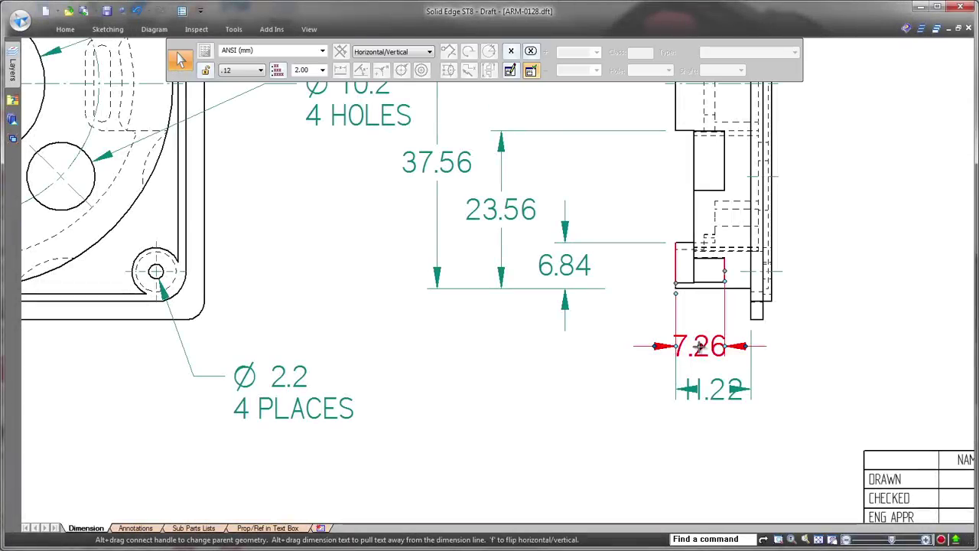
pyautogui.moveTo(699, 347); pyautogui.dragTo(642, 356)
# - Flip the 11.22 arrows to point from outside and lower the dimension
pyautogui.click(725, 410)
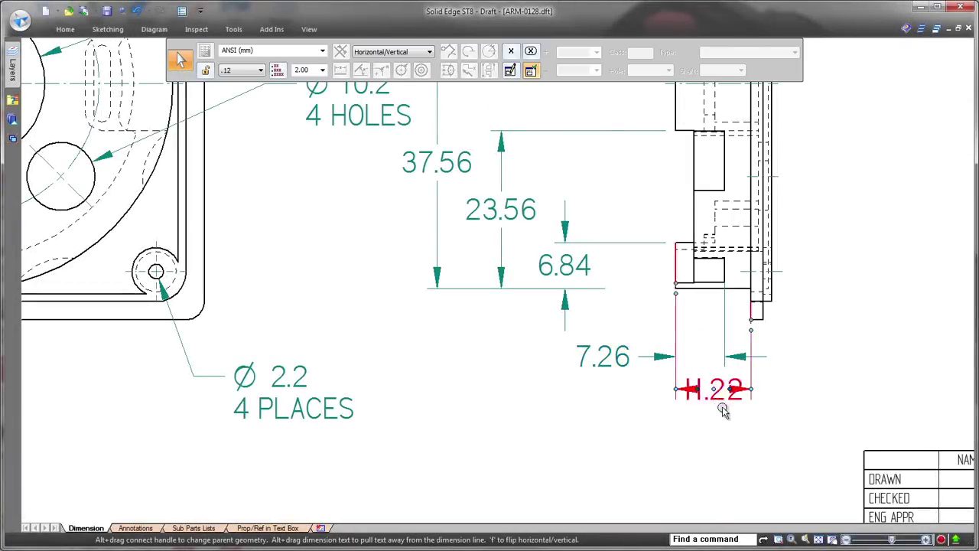
pyautogui.rightClick(729, 391)
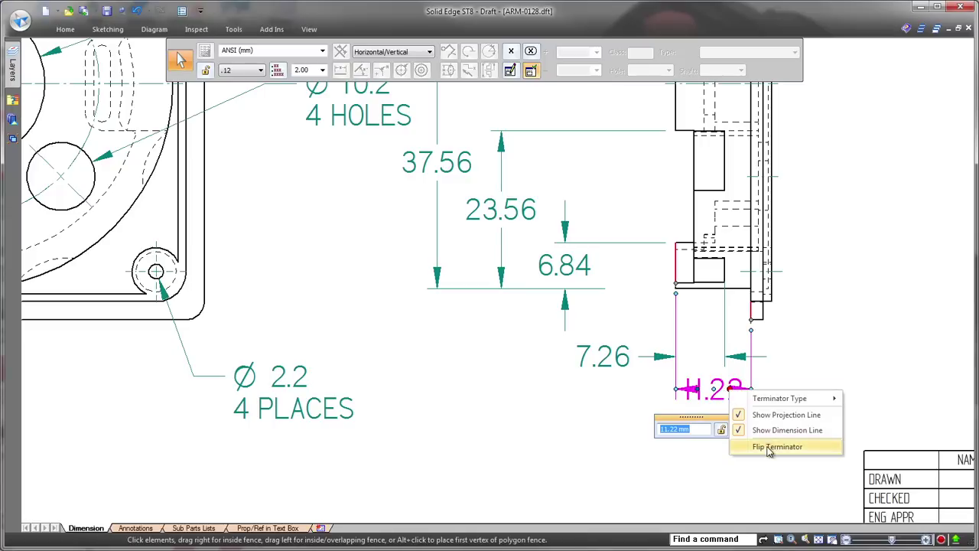
pyautogui.click(768, 447)
pyautogui.click(761, 490)
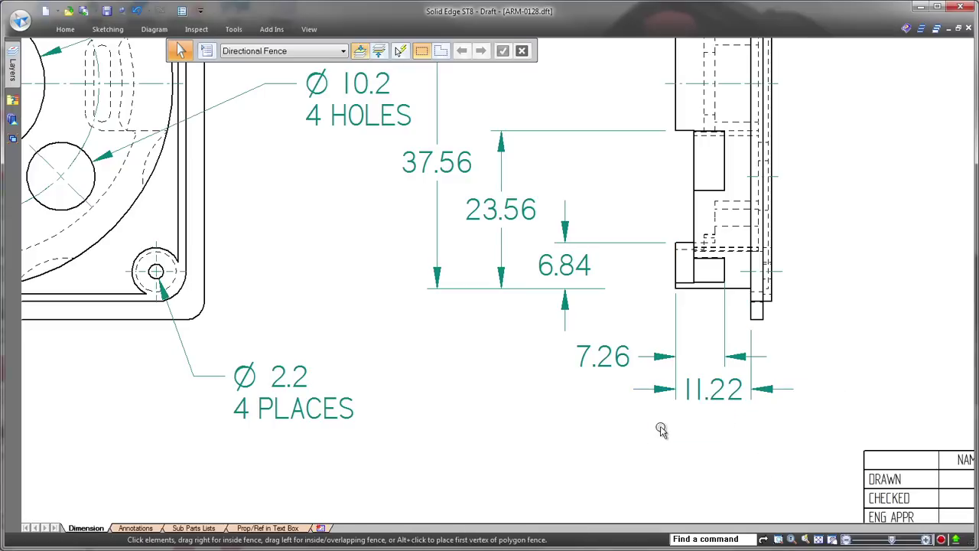
pyautogui.moveTo(712, 392); pyautogui.dragTo(713, 413)
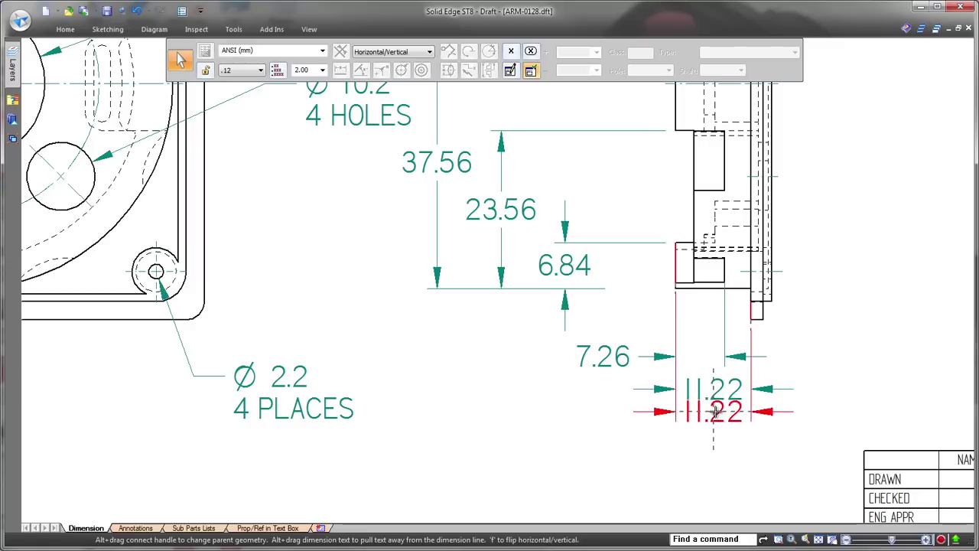
# - Make both 11.22 dimension arrowheads hollow
pyautogui.rightClick(652, 414)
pyautogui.moveTo(703, 421)
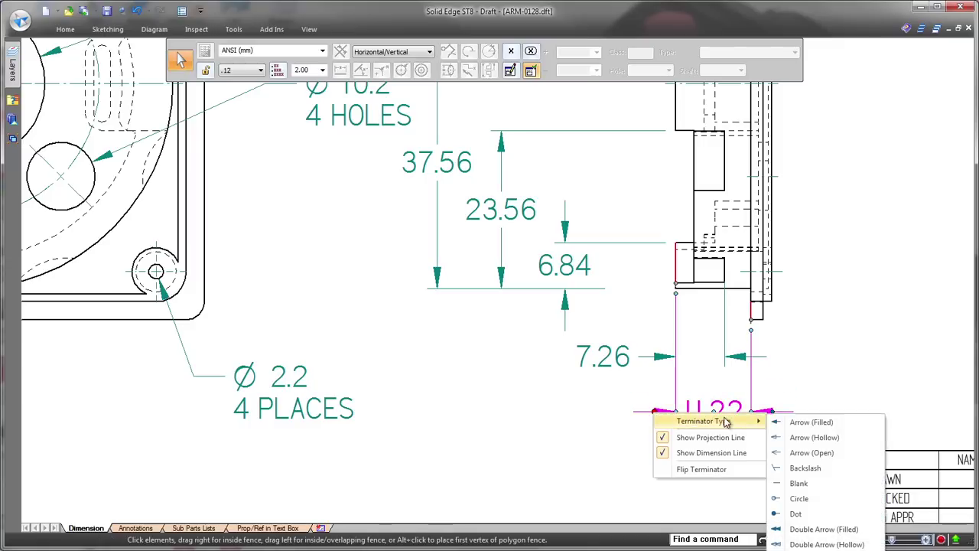
pyautogui.click(811, 437)
pyautogui.rightClick(772, 413)
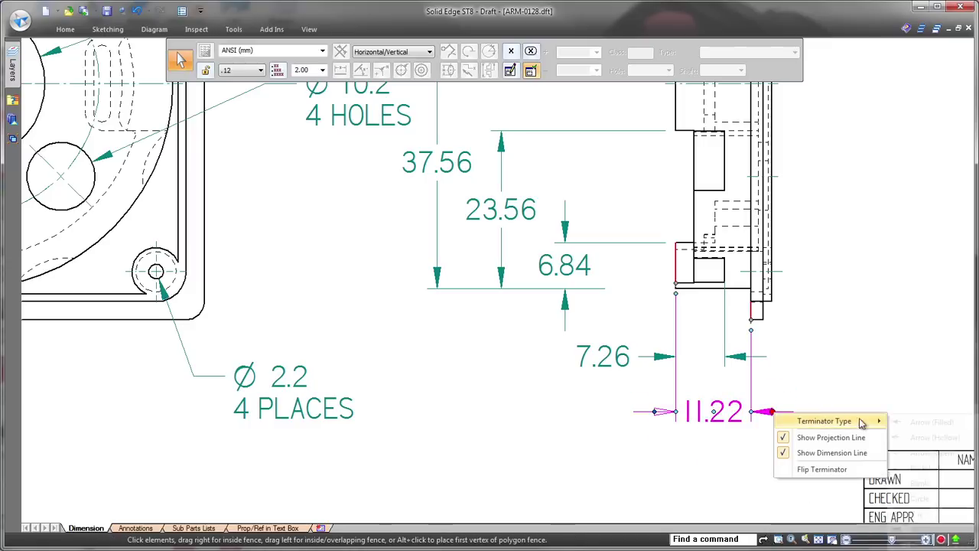
pyautogui.click(934, 437)
pyautogui.click(807, 456)
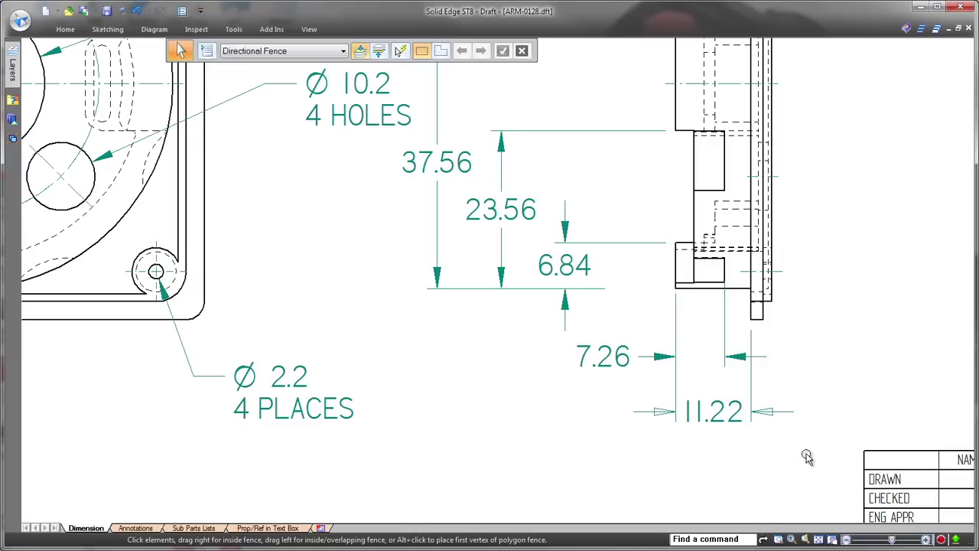
# - Hide the 6.84 dimension's lower dimension line, then restore it
pyautogui.click(586, 277)
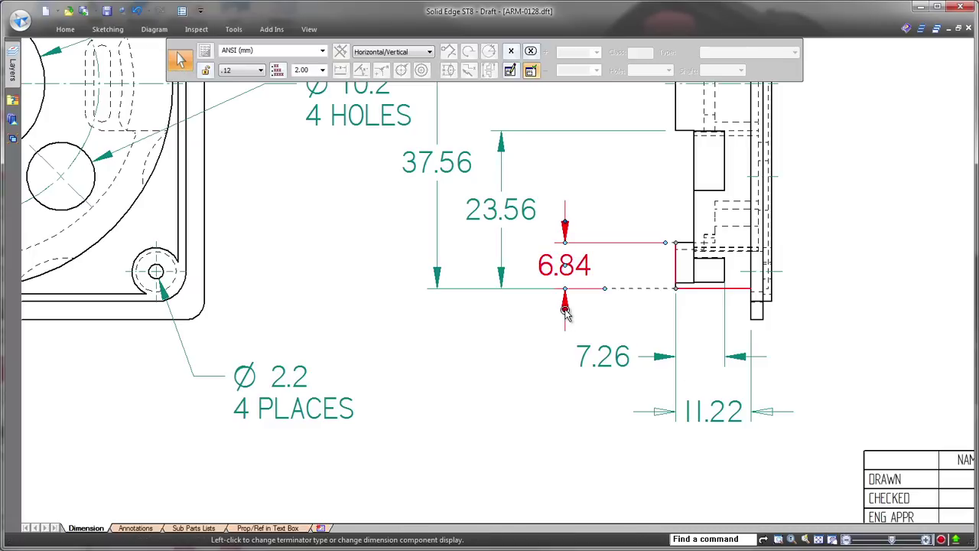
pyautogui.rightClick(566, 312)
pyautogui.click(597, 351)
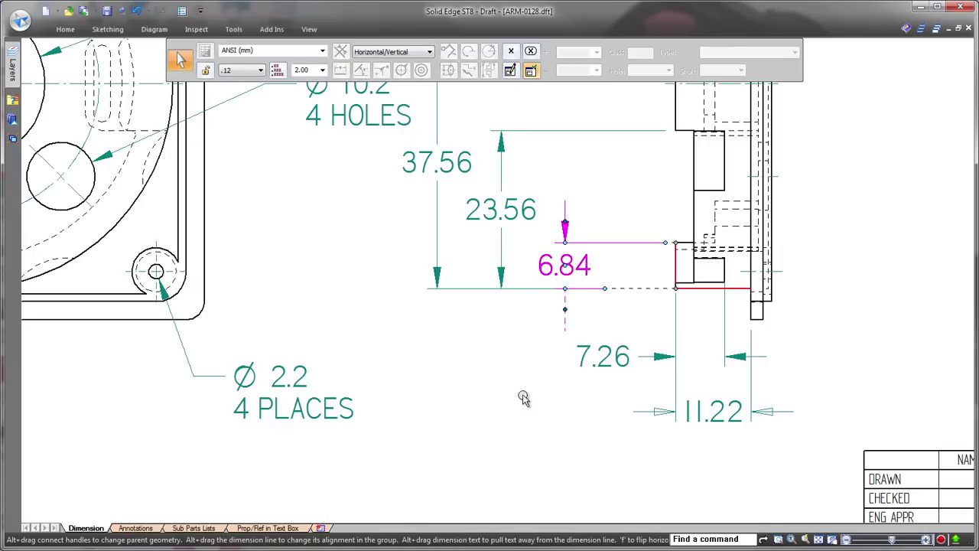
pyautogui.click(516, 426)
pyautogui.click(573, 278)
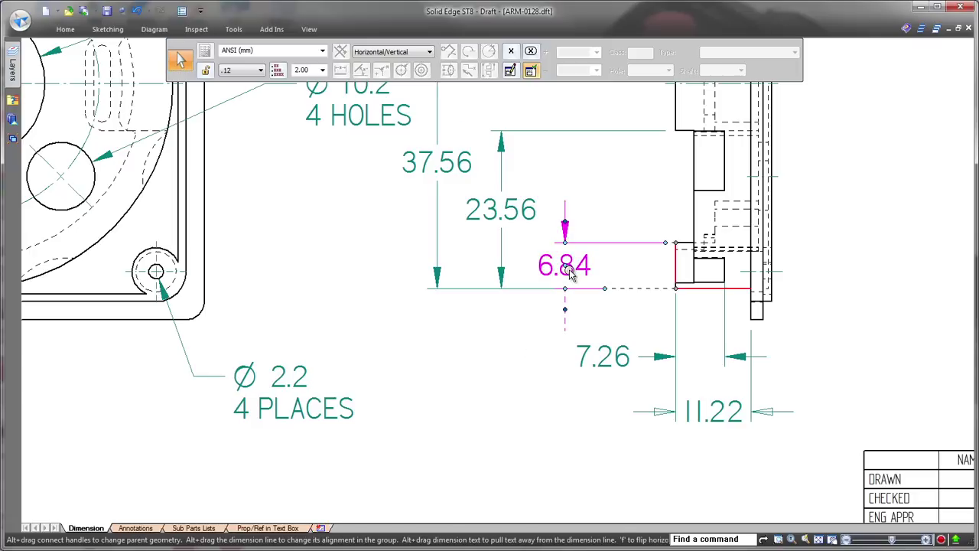
pyautogui.rightClick(565, 310)
pyautogui.click(604, 350)
# - On the Annotations sheet, shift the 120 angle dimension to a new position
pyautogui.press('Escape')
pyautogui.hotkey('ctrl', 'shift', 'a')
pyautogui.click(135, 528)
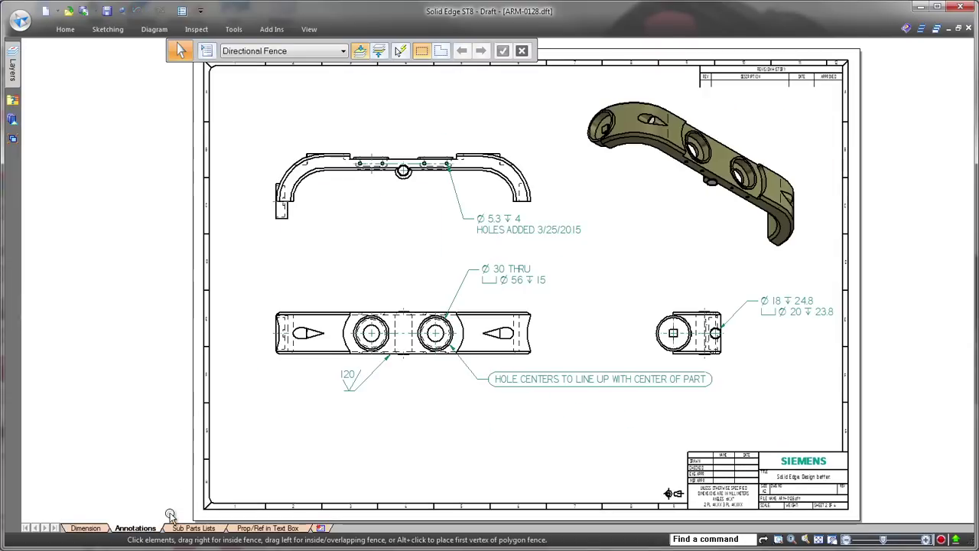
pyautogui.scroll(4, 362, 376)
pyautogui.scroll(2, 376, 400)
pyautogui.click(376, 400)
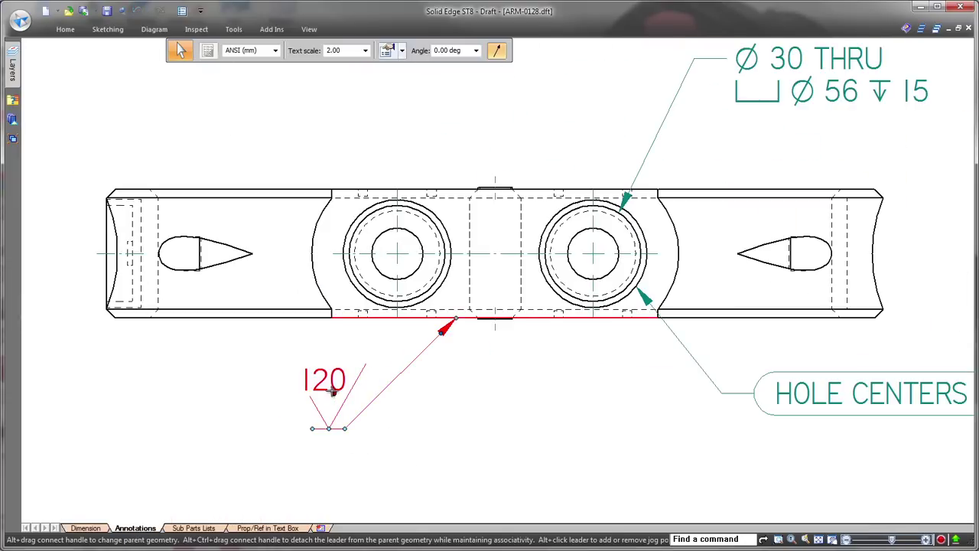
pyautogui.moveTo(332, 391)
pyautogui.mouseDown()
pyautogui.moveTo(297, 429)
pyautogui.moveTo(212, 429)
pyautogui.mouseUp()
# - Move the HOLE CENTERS callout and add a bend to its leader
pyautogui.click(736, 402)
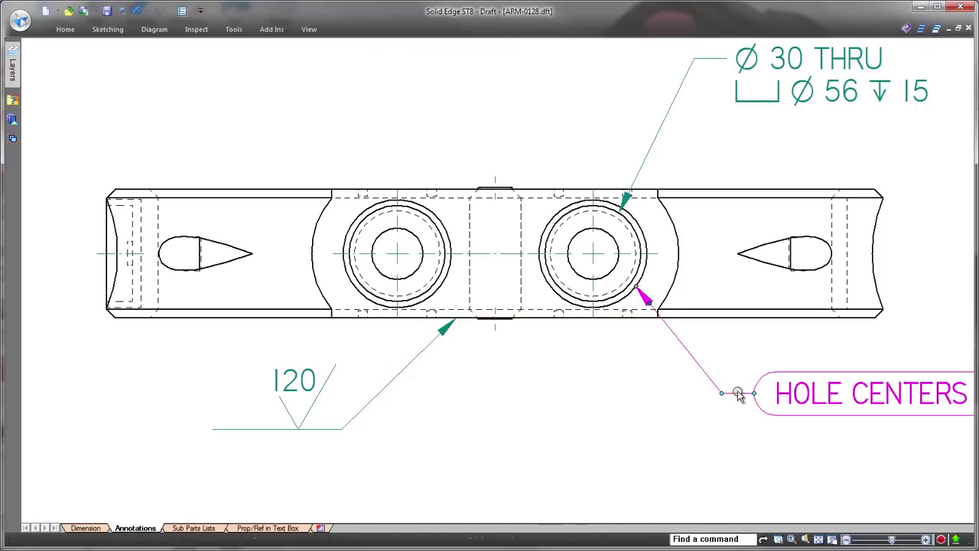
pyautogui.moveTo(749, 404)
pyautogui.mouseDown()
pyautogui.moveTo(749, 394)
pyautogui.moveTo(544, 429)
pyautogui.mouseUp()
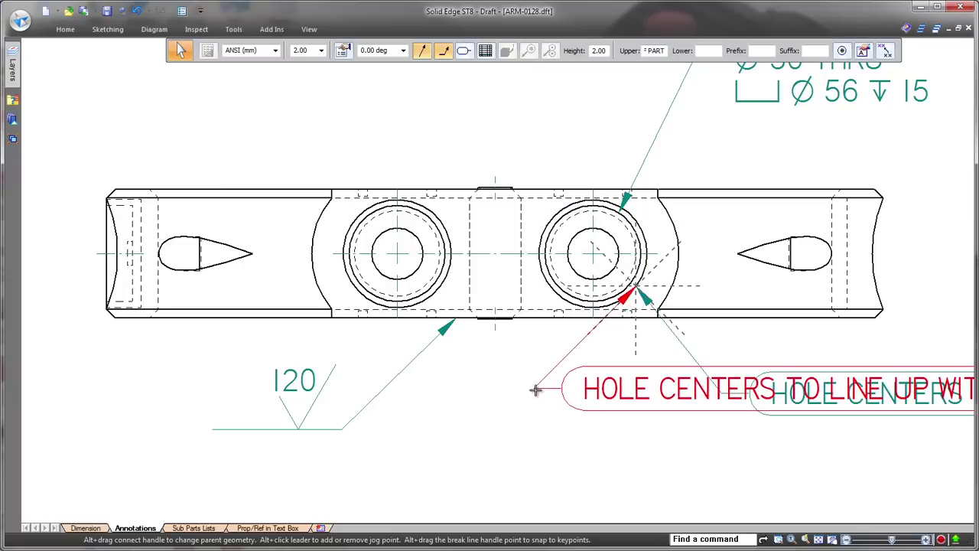
pyautogui.moveTo(544, 429)
pyautogui.mouseDown()
pyautogui.moveTo(751, 402)
pyautogui.moveTo(743, 429)
pyautogui.mouseUp()
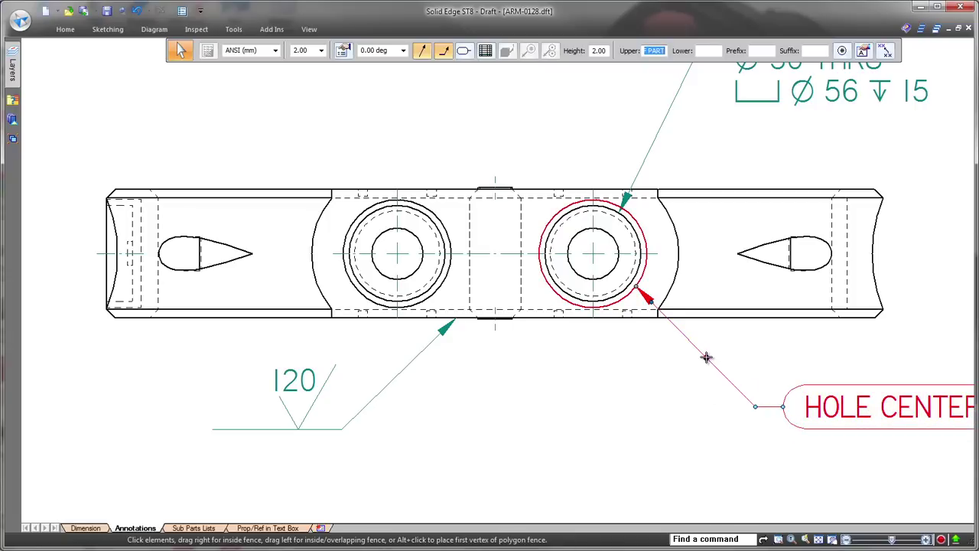
pyautogui.moveTo(706, 356)
pyautogui.mouseDown()
pyautogui.moveTo(638, 404)
pyautogui.moveTo(677, 376)
pyautogui.mouseUp()
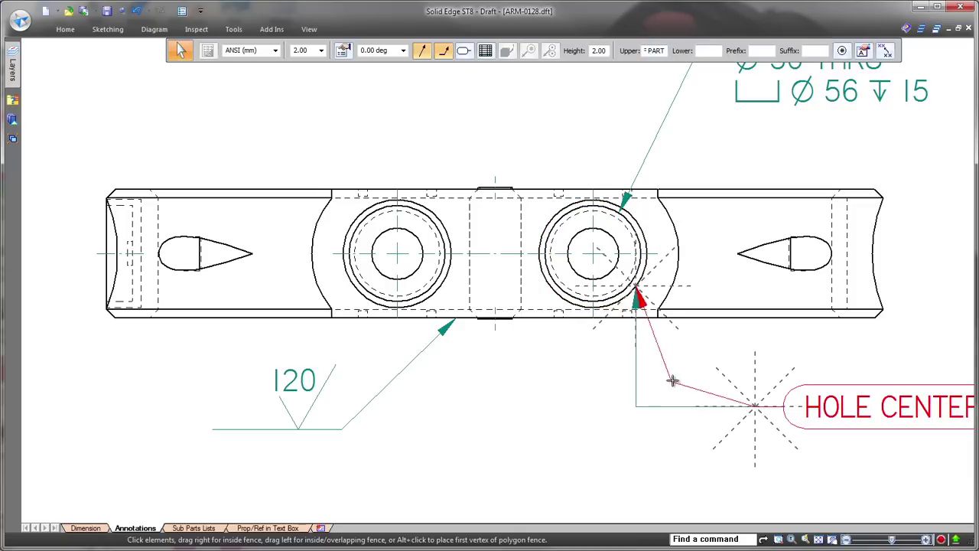
pyautogui.click(623, 437)
pyautogui.moveTo(896, 306); pyautogui.dragTo(669, 444, button='middle')
# - Set the Ø30 callout to dual-unit hole size and .1234 bore-diameter rounding
pyautogui.doubleClick(583, 255)
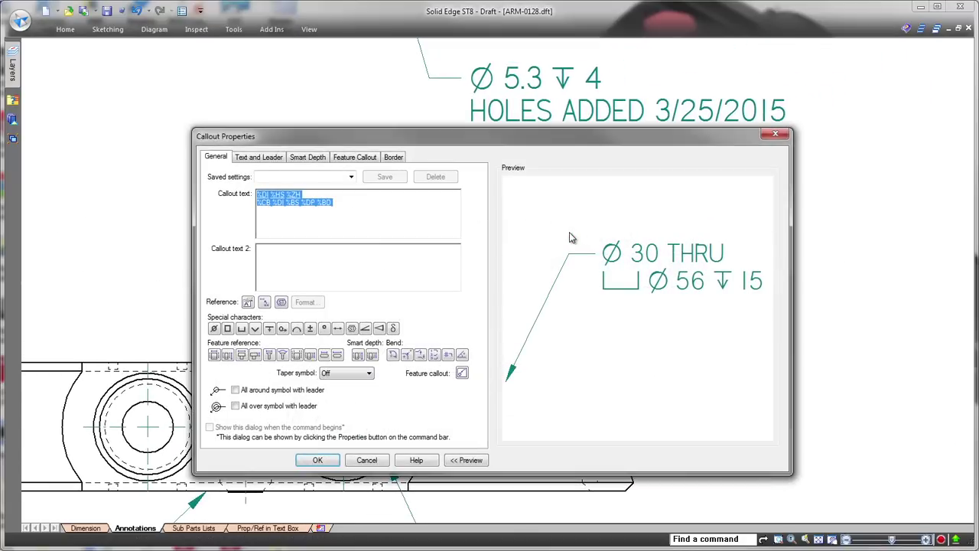
pyautogui.click(292, 238)
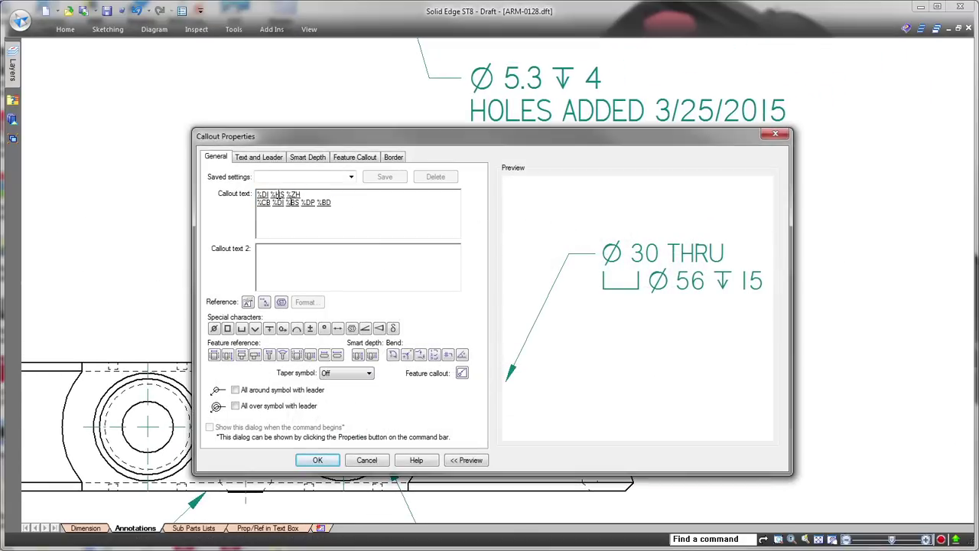
pyautogui.click(305, 303)
pyautogui.click(298, 279)
pyautogui.click(577, 394)
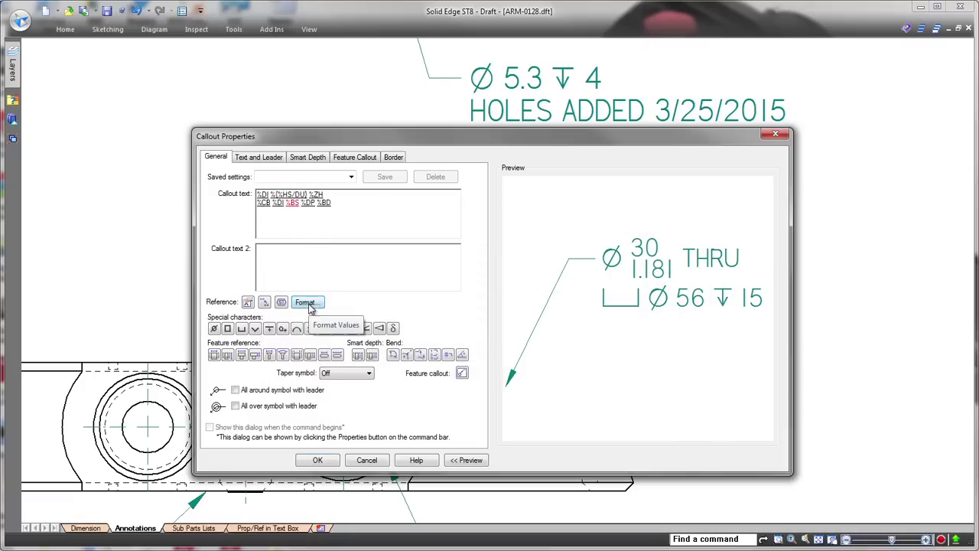
pyautogui.click(307, 303)
pyautogui.click(381, 267)
pyautogui.click(492, 267)
pyautogui.click(485, 312)
pyautogui.click(579, 393)
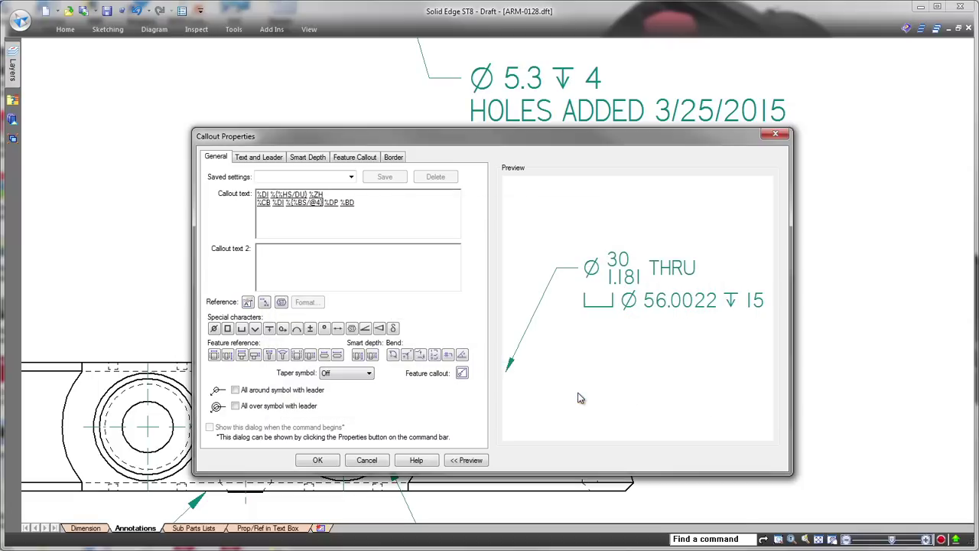
pyautogui.click(318, 460)
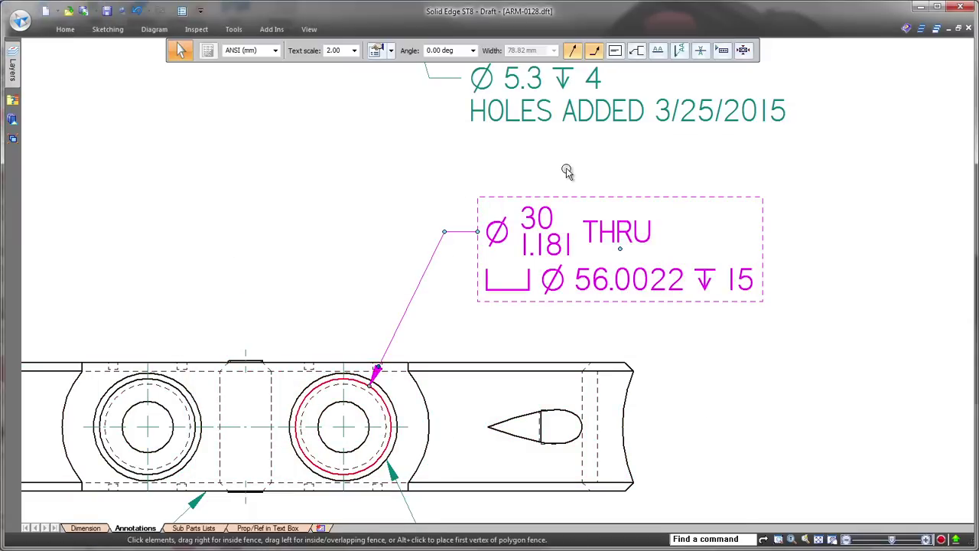
# - Give the HOLES ADDED note's hole size a stacked .005/.002 tolerance
pyautogui.scroll(3, 536, 199)
pyautogui.doubleClick(380, 228)
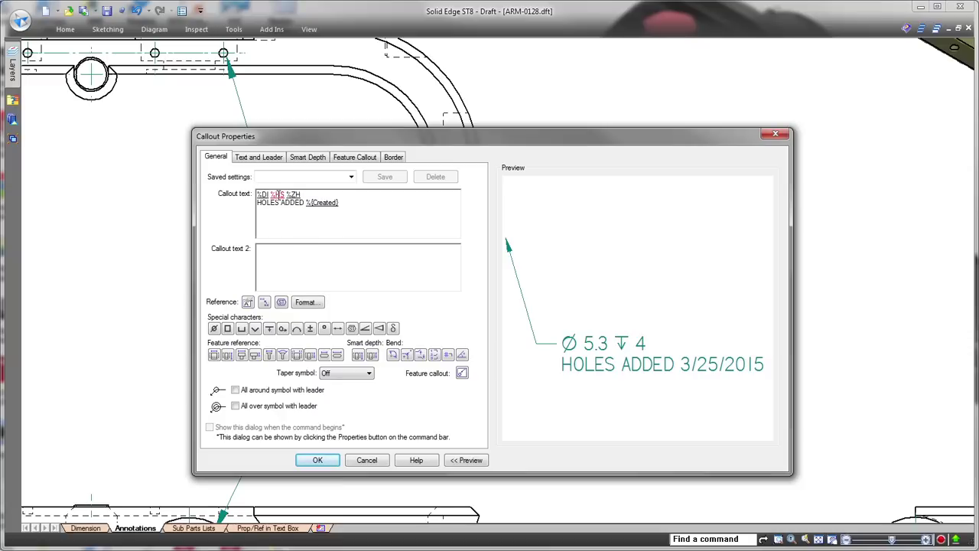
pyautogui.click(305, 302)
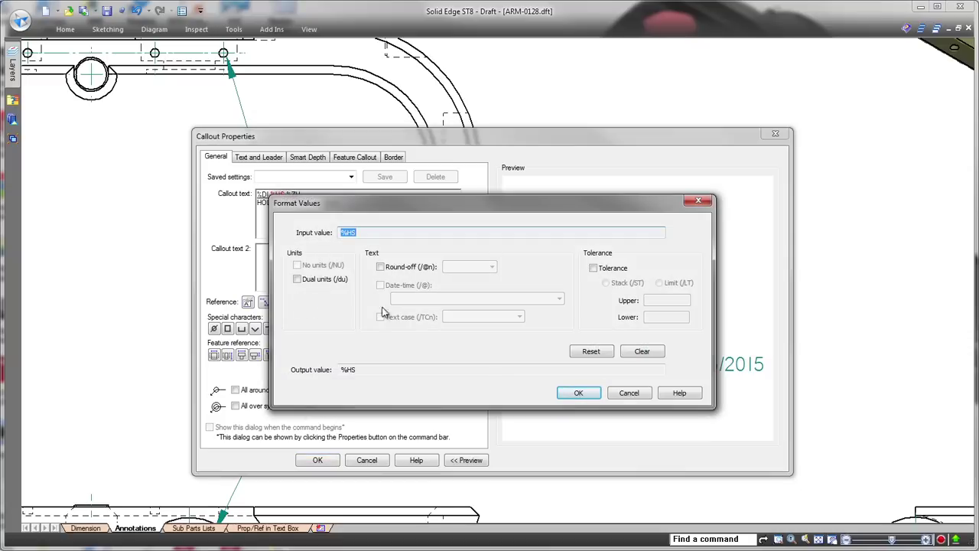
pyautogui.click(593, 268)
pyautogui.click(606, 283)
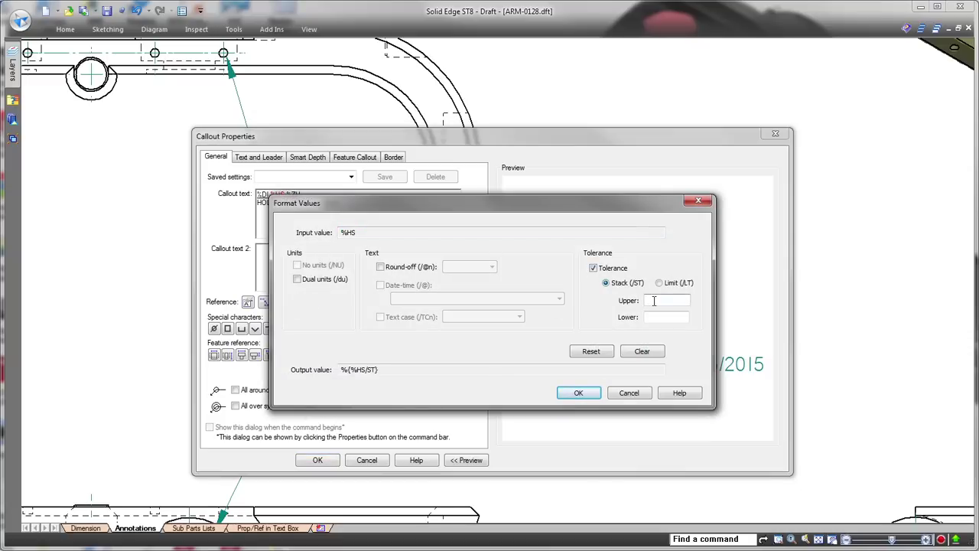
pyautogui.click(666, 299)
pyautogui.write('.005')
pyautogui.click(667, 316)
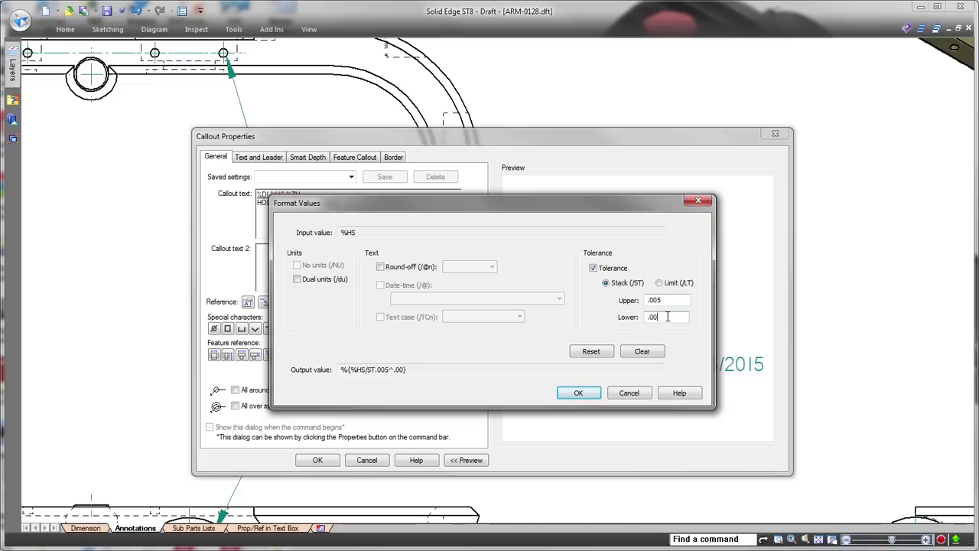
pyautogui.write('2')
pyautogui.click(578, 392)
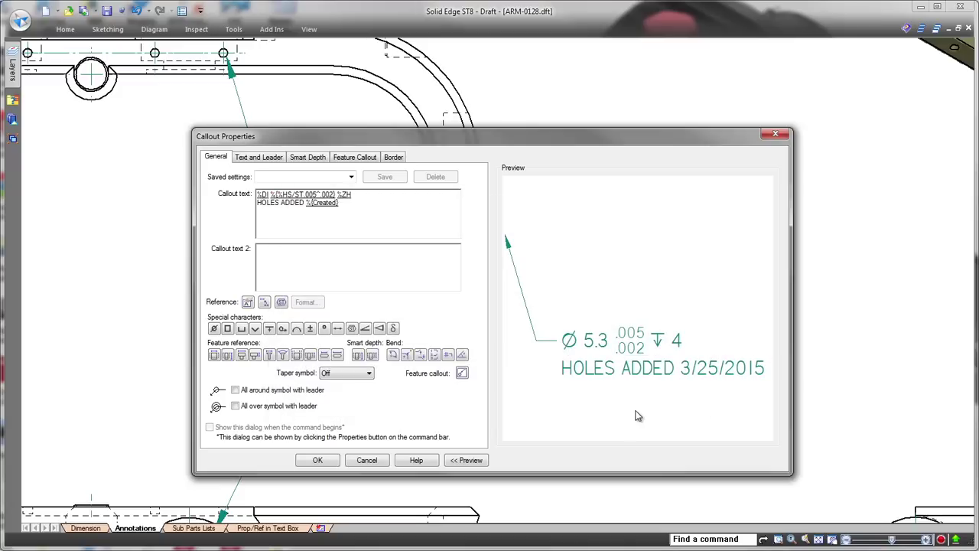
# - Format the note's creation date as long weekday, month, day, year
pyautogui.doubleClick(318, 204)
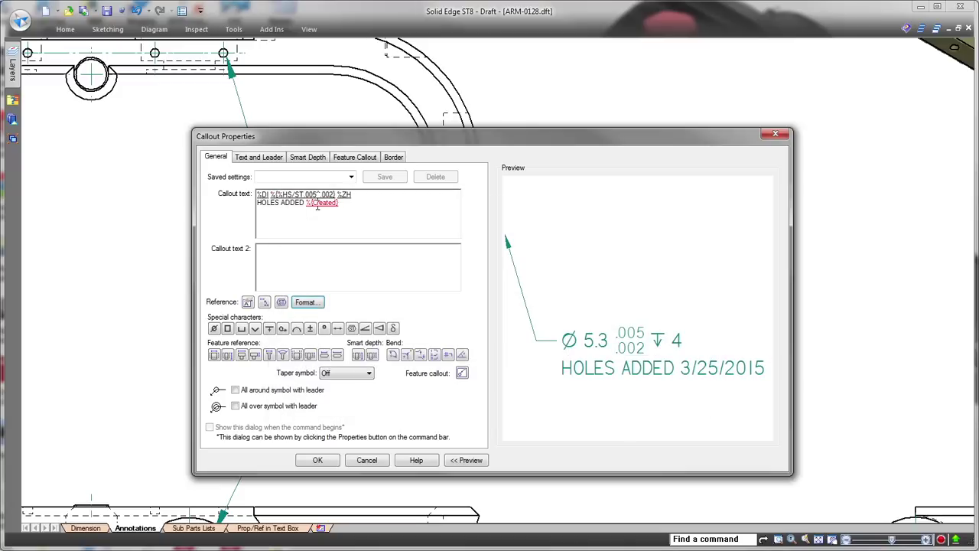
pyautogui.click(305, 302)
pyautogui.click(381, 286)
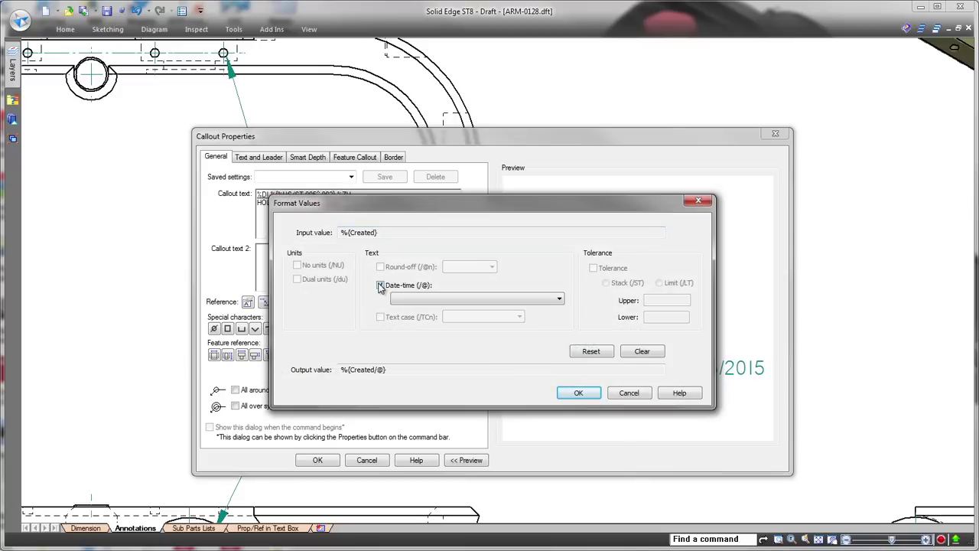
pyautogui.click(561, 302)
pyautogui.click(537, 325)
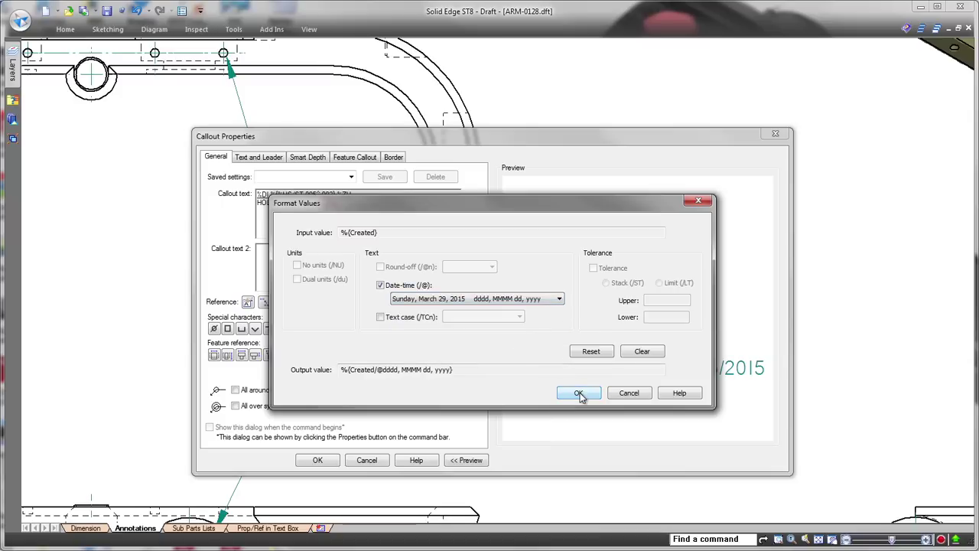
pyautogui.click(579, 393)
# - Make the date UPPERCASE and apply the HOLES ADDED note
pyautogui.click(322, 204)
pyautogui.click(306, 302)
pyautogui.click(380, 317)
pyautogui.click(519, 320)
pyautogui.click(470, 334)
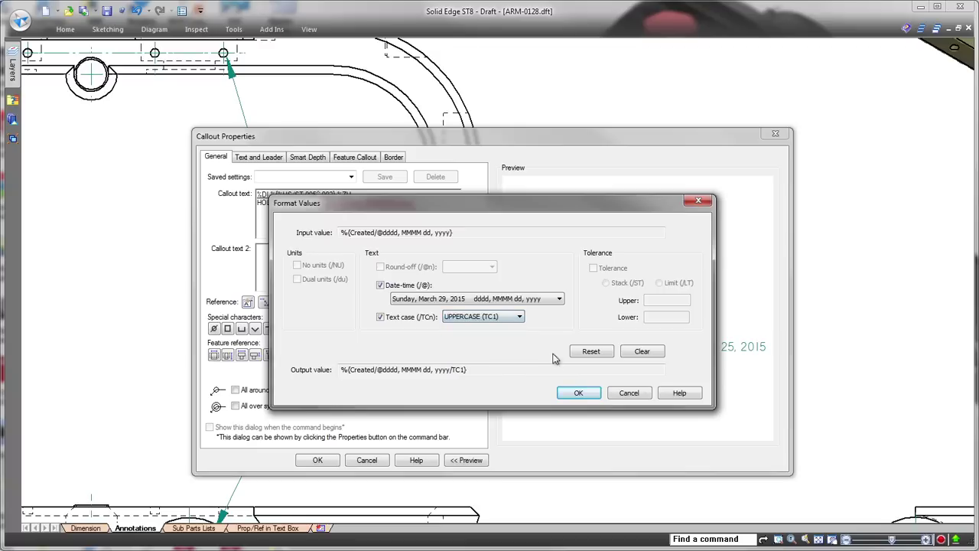
pyautogui.click(579, 393)
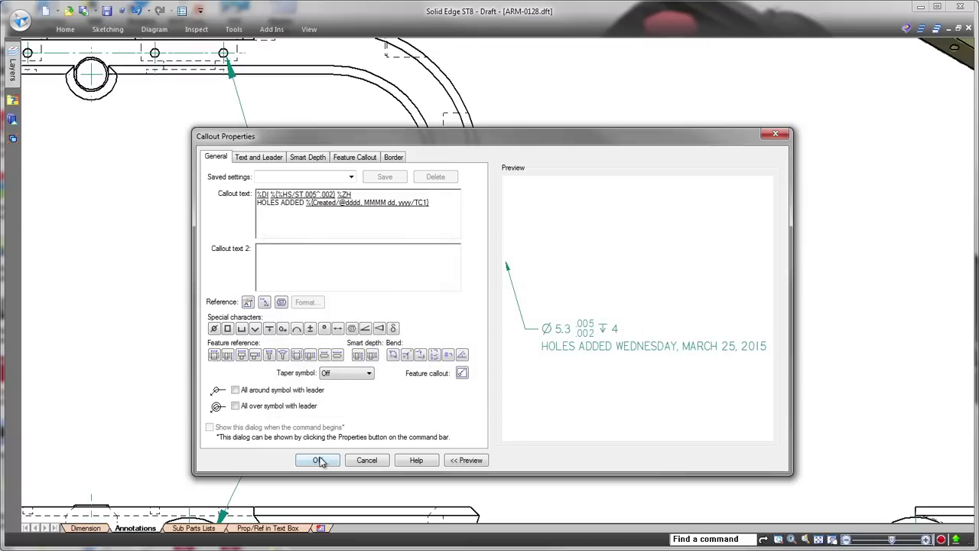
pyautogui.click(318, 461)
# - On the Sub Parts Lists sheet, start a parts list for the lower drawing view
pyautogui.hotkey('ctrl', 'shift', 'a')
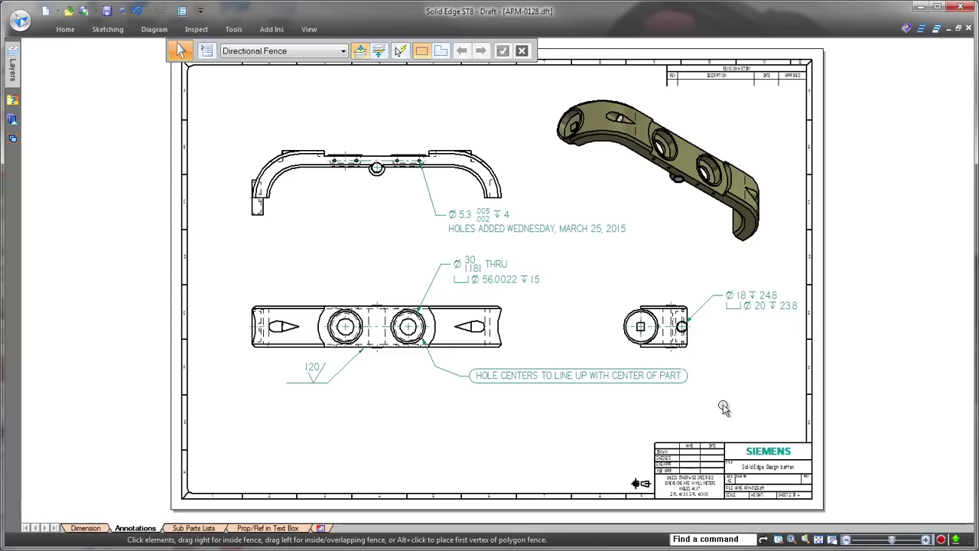
pyautogui.click(184, 530)
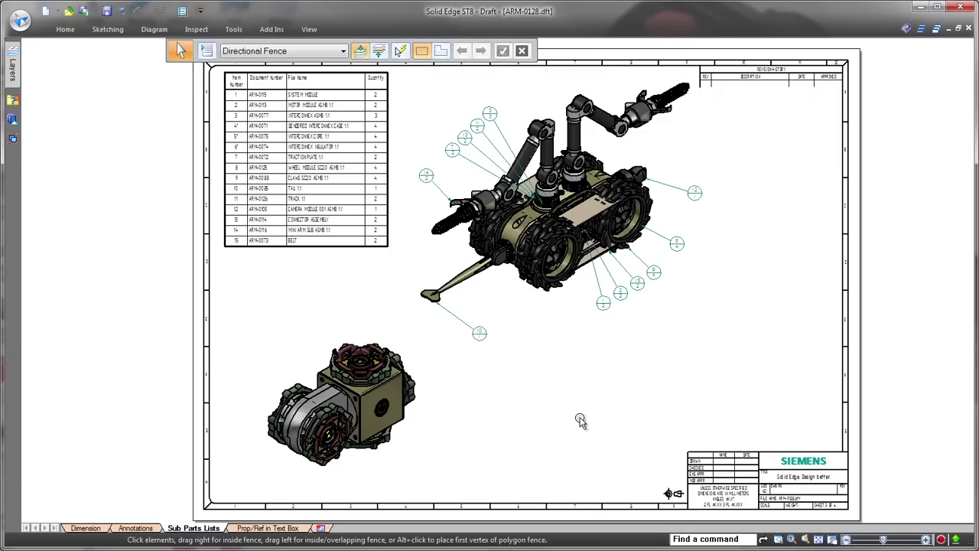
pyautogui.click(65, 29)
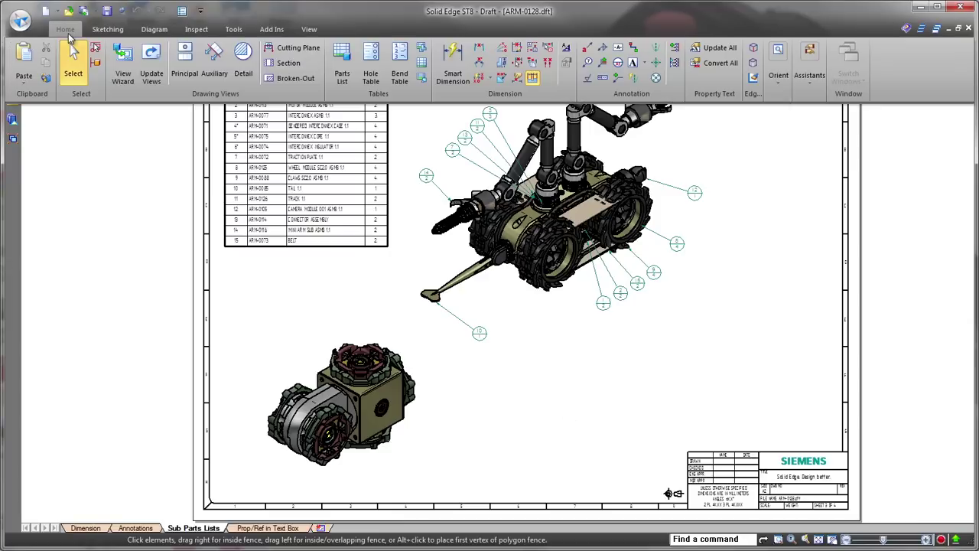
pyautogui.click(344, 69)
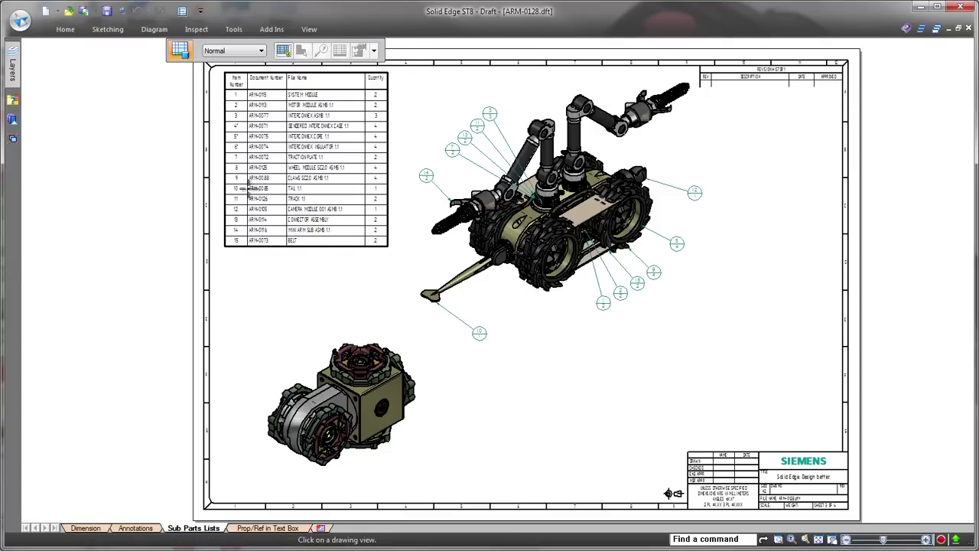
pyautogui.click(317, 373)
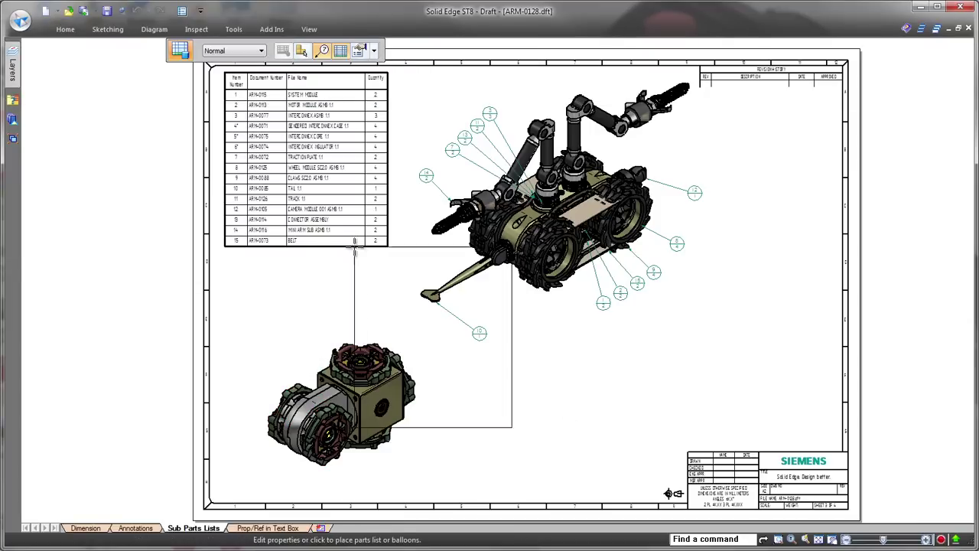
# - Base it on MOTOR MODULE ASMB and manually place the table at lower right
pyautogui.click(302, 50)
pyautogui.click(388, 289)
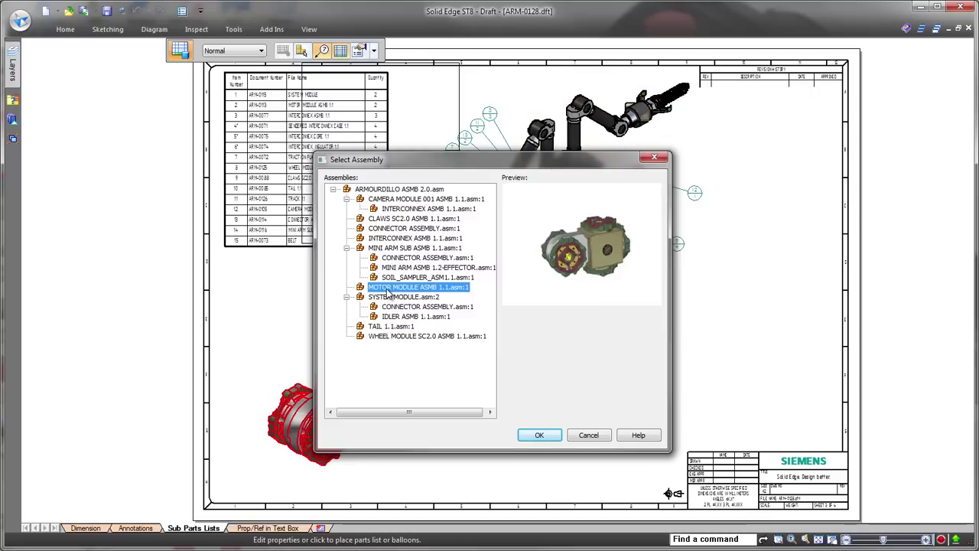
pyautogui.click(539, 435)
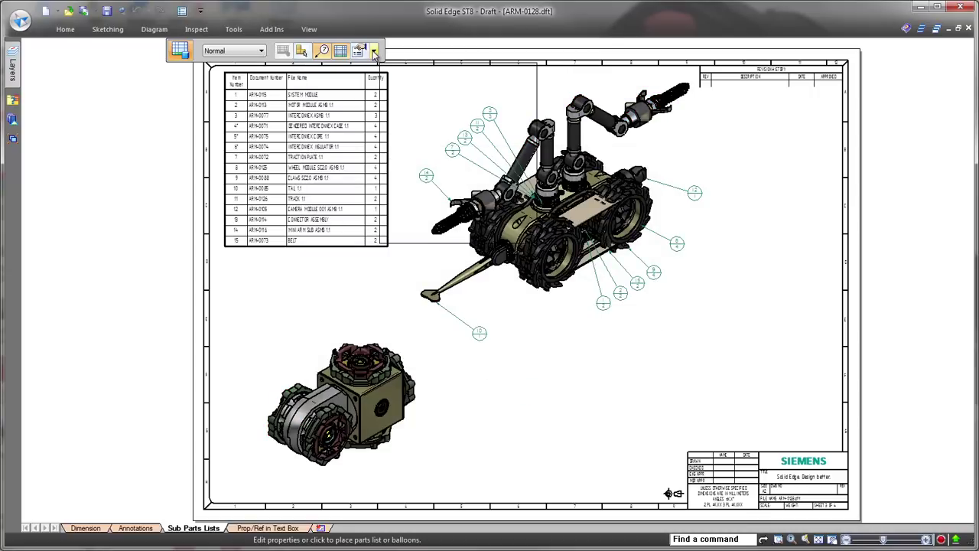
pyautogui.click(375, 51)
pyautogui.click(365, 107)
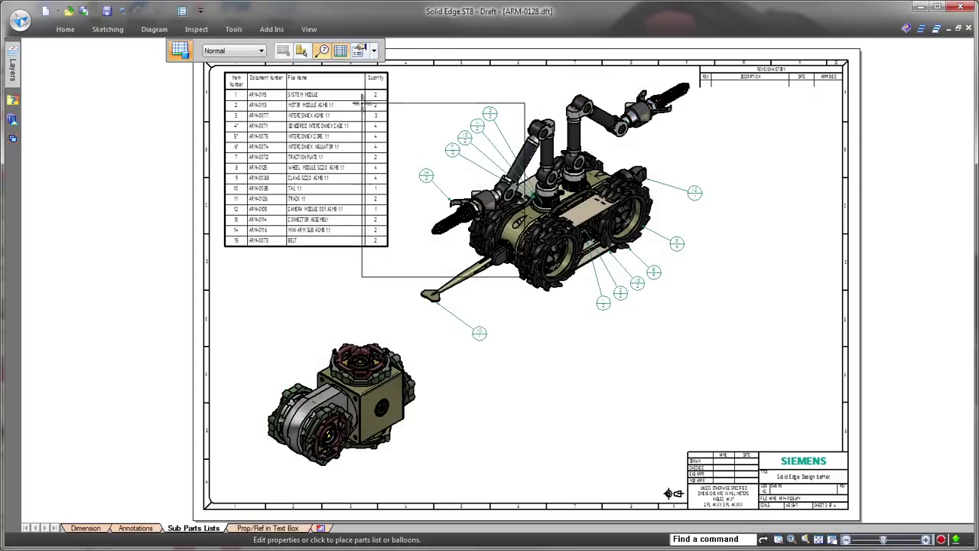
pyautogui.click(495, 326)
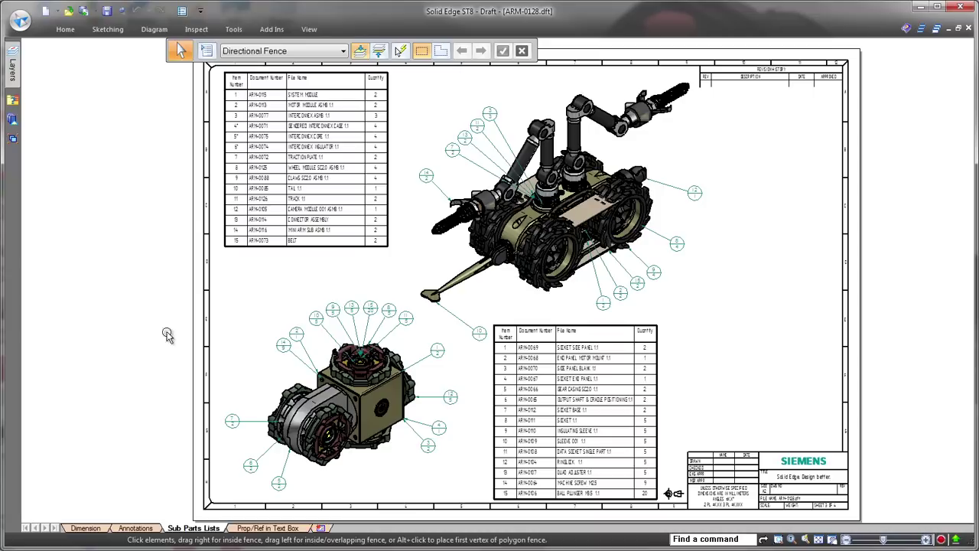
# - On the Prop/Ref in Text Box sheet, rename datum frame A to A-A
pyautogui.click(249, 528)
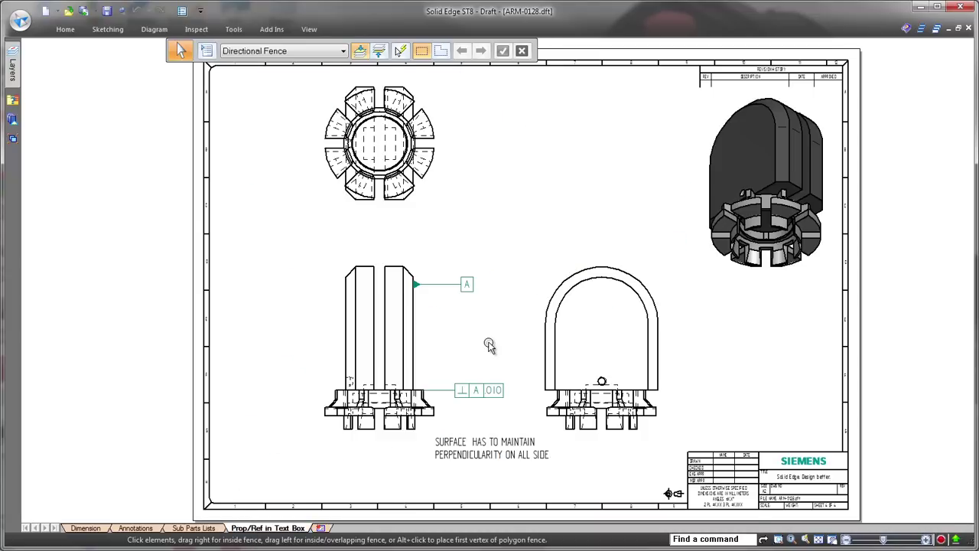
pyautogui.scroll(2, 490, 343)
pyautogui.moveTo(471, 380); pyautogui.dragTo(482, 278, button='middle')
pyautogui.scroll(2, 483, 277)
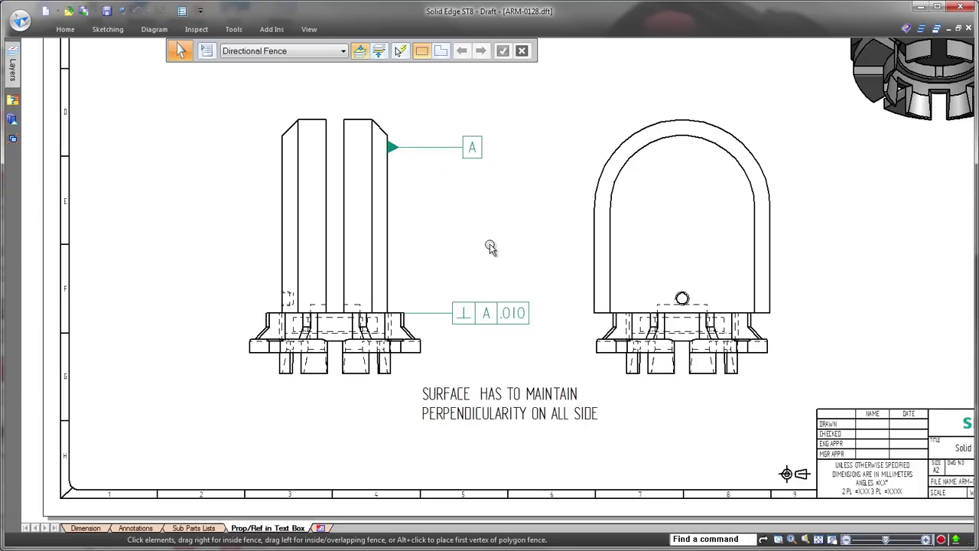
pyautogui.click(473, 147)
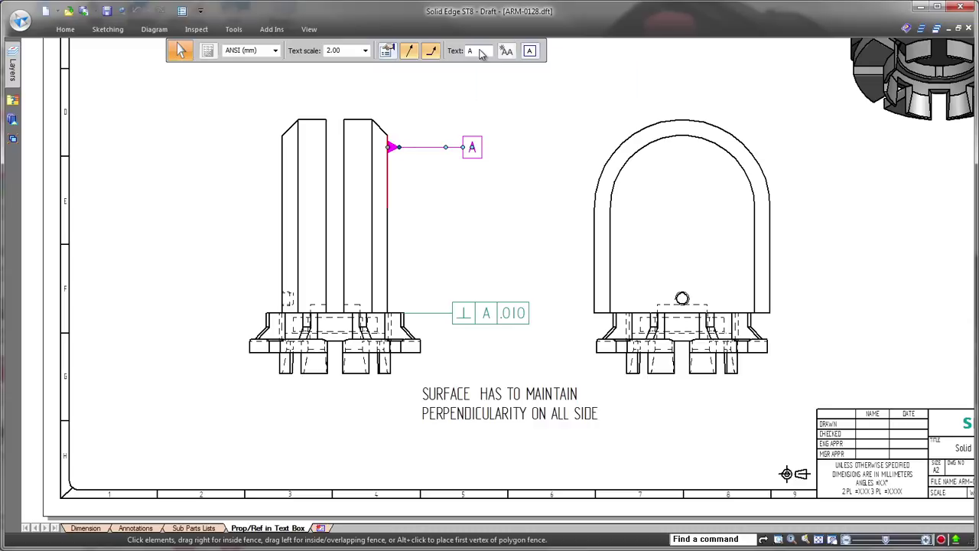
pyautogui.write('-A')
pyautogui.click(520, 252)
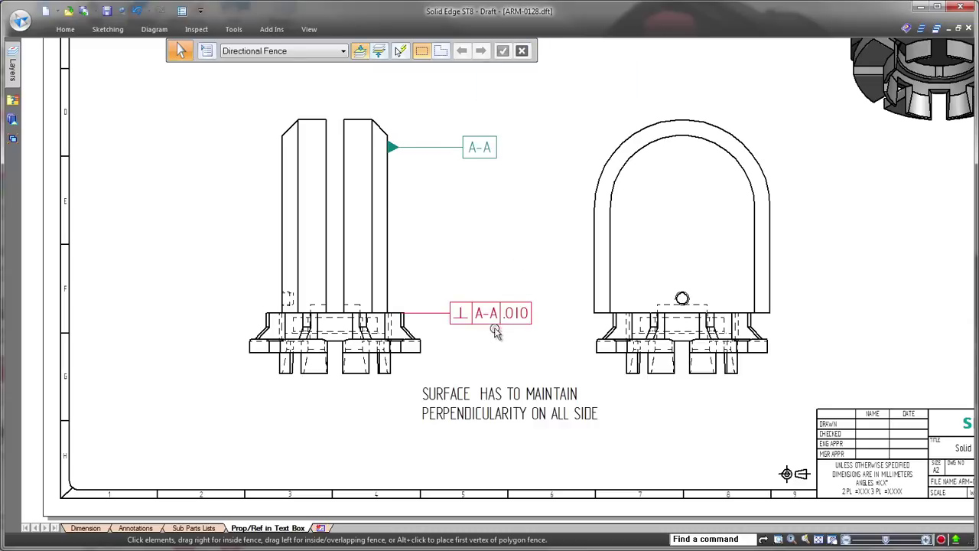
# - Insert linked reference text for the A-A datum frame into the surface note
pyautogui.doubleClick(488, 393)
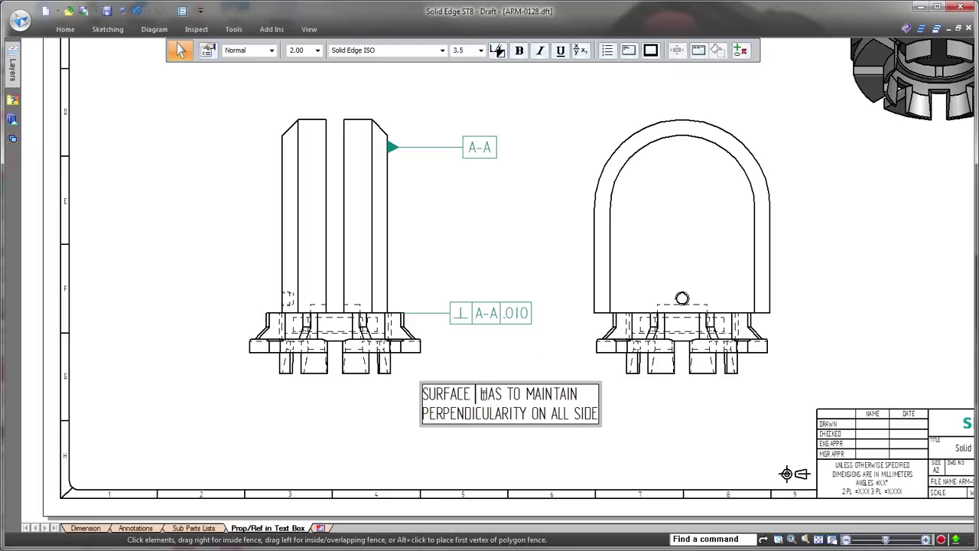
pyautogui.click(740, 50)
pyautogui.click(765, 105)
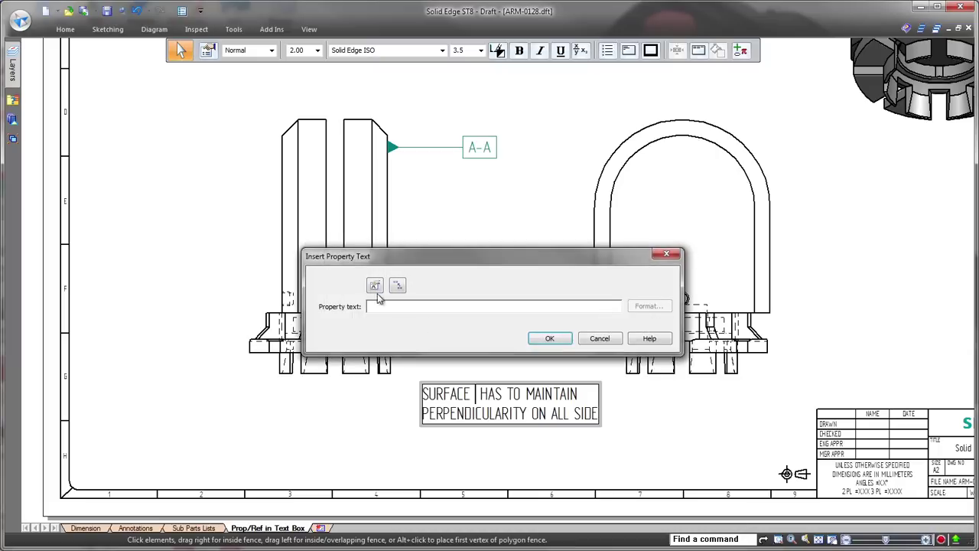
pyautogui.click(376, 294)
pyautogui.click(518, 461)
pyautogui.click(399, 287)
pyautogui.click(397, 261)
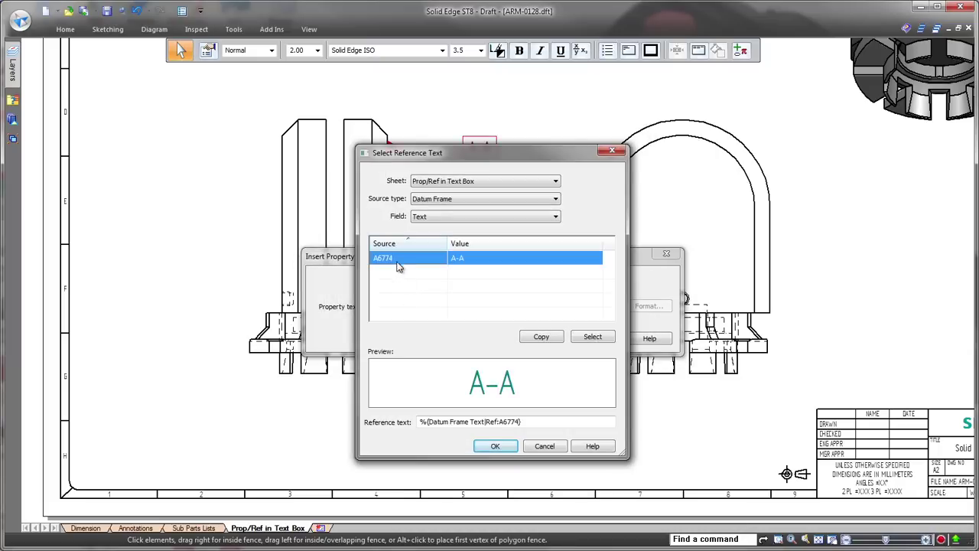
pyautogui.click(495, 446)
pyautogui.click(552, 337)
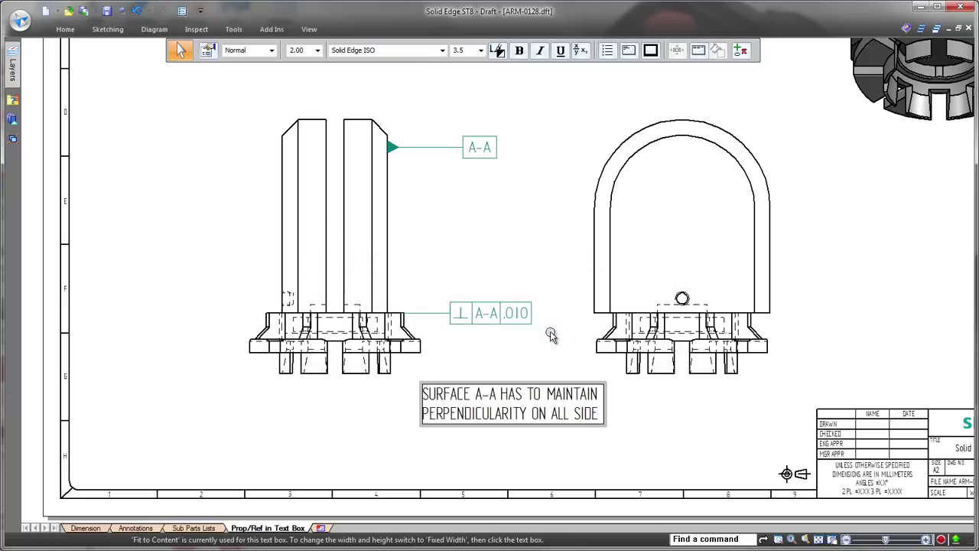
# - Rename the datum label to C-C so the linked note updates
pyautogui.click(488, 150)
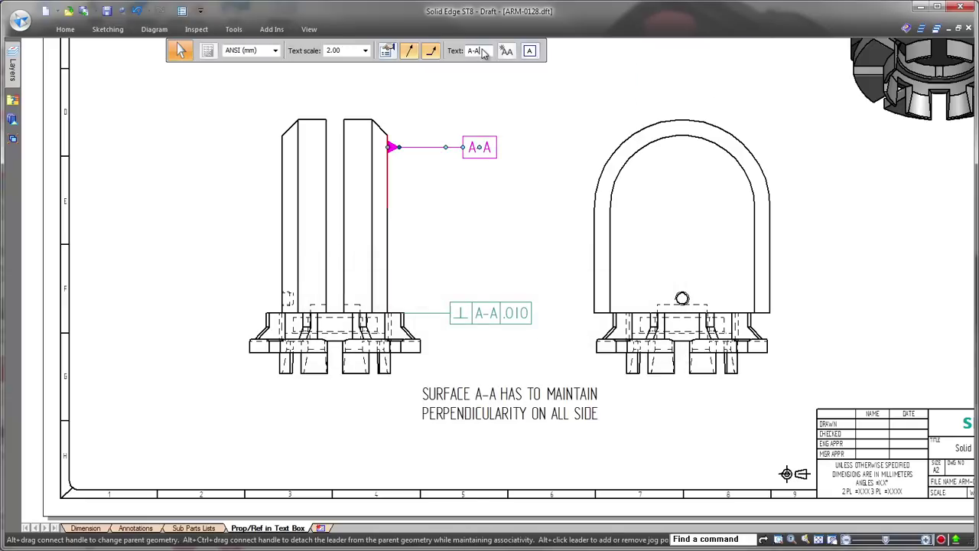
pyautogui.click(482, 52)
pyautogui.write('C')
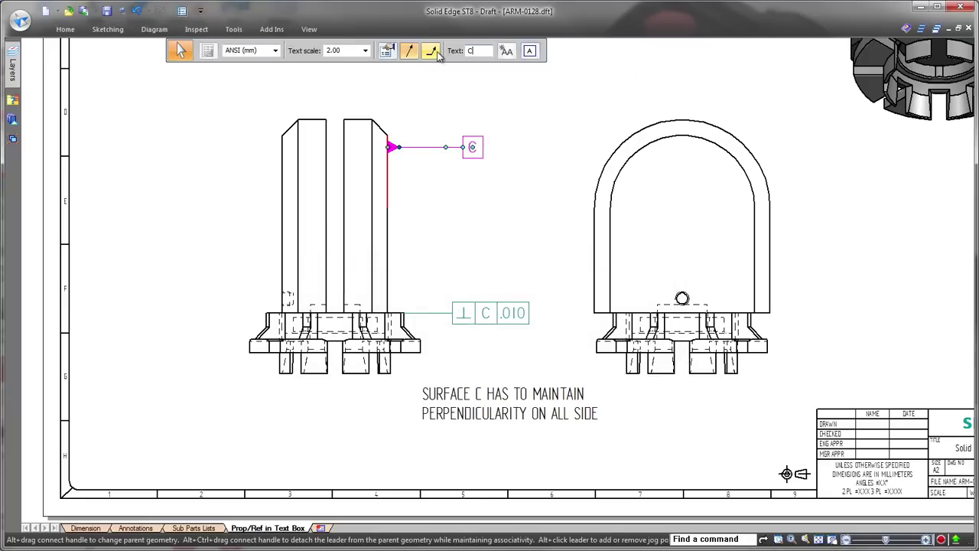
pyautogui.write('-C')
pyautogui.click(503, 247)
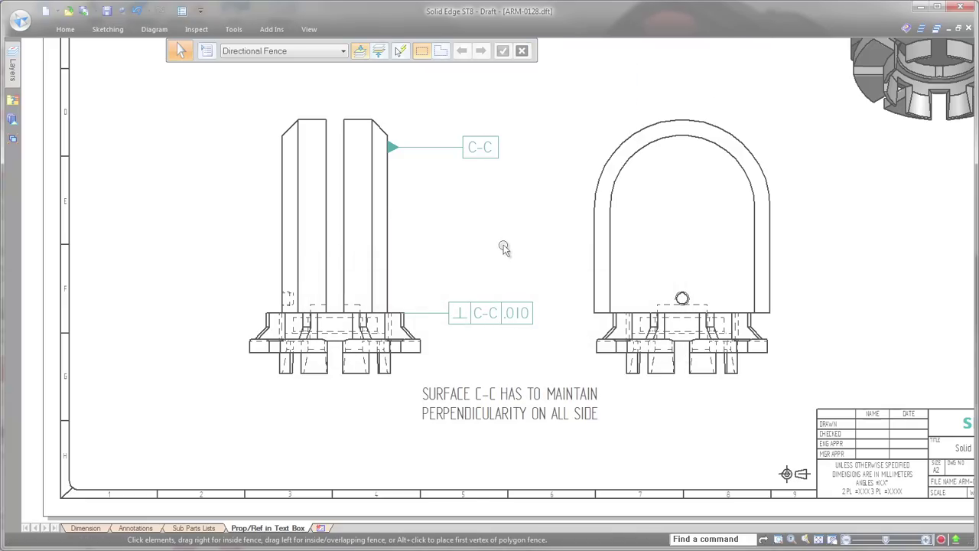
# - Place requirements 'ALL DIMENSIONS MUST BE CHECKED', 'STAMP PART NUMBER HERE', 'GLUE ALL AREAS' right of the front view
pyautogui.click(705, 84)
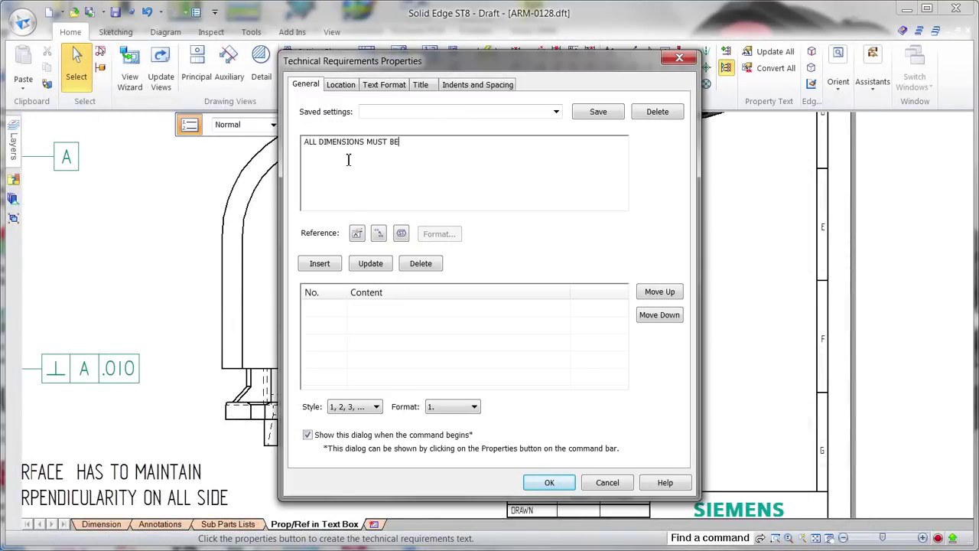
pyautogui.click(320, 264)
pyautogui.write('STAMP PART NUMBER HERE')
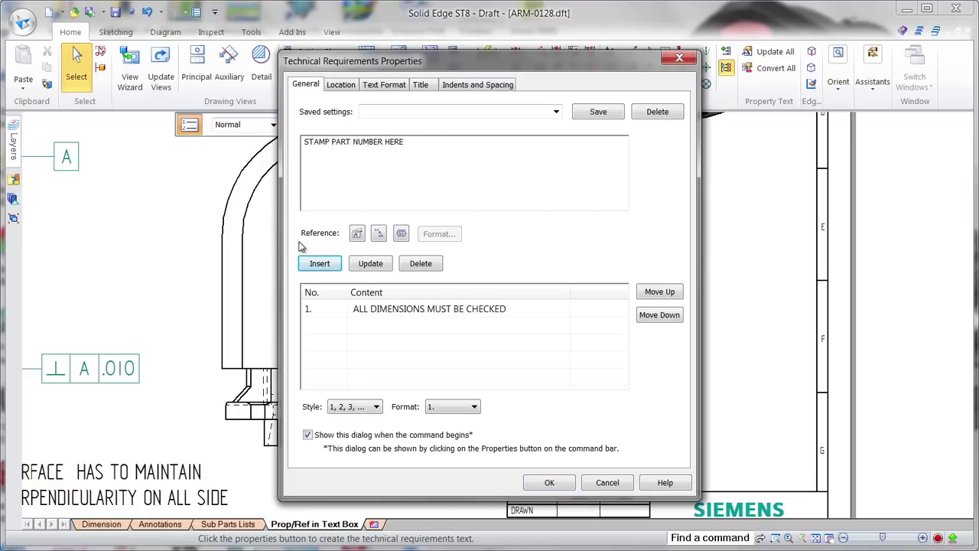
pyautogui.click(320, 263)
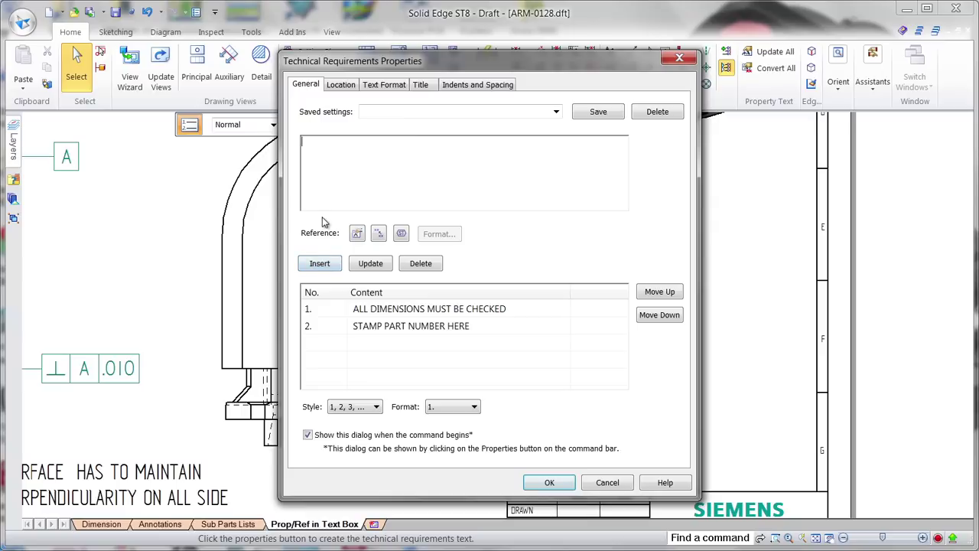
pyautogui.write('GLUE ALL AREAS')
pyautogui.click(319, 263)
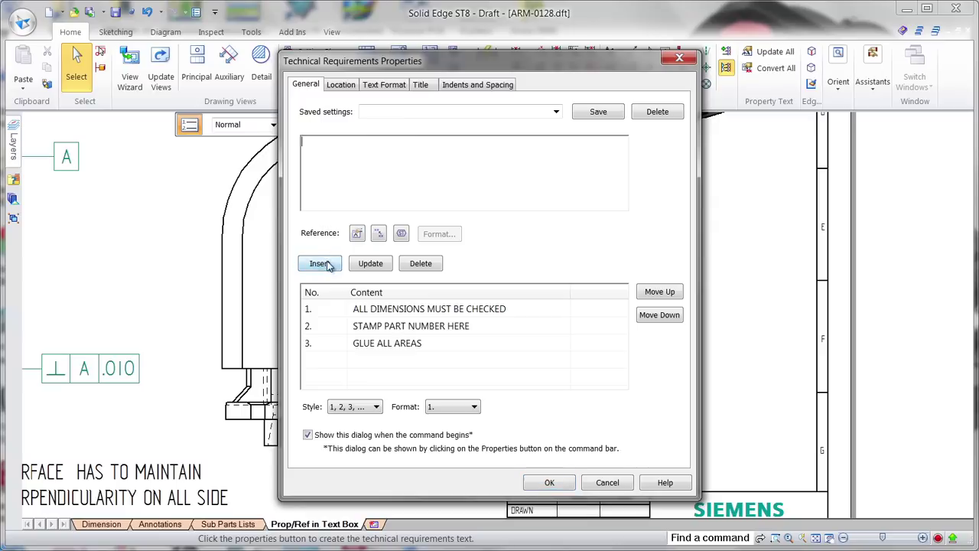
pyautogui.click(549, 482)
pyautogui.click(503, 444)
# - Start a callout whose text links to technical requirement 2, STAMP PART NUMBER HERE
pyautogui.click(631, 51)
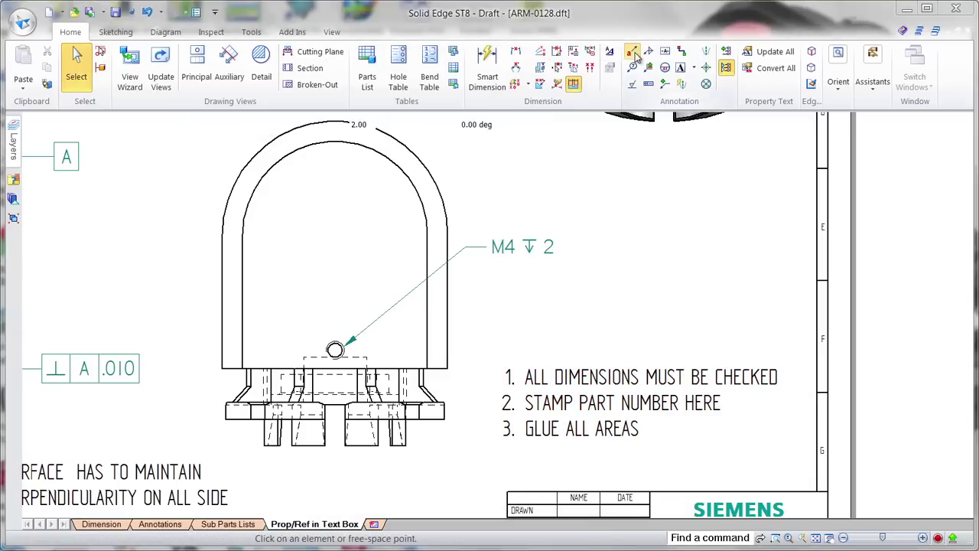
pyautogui.press('Delete')
pyautogui.click(201, 274)
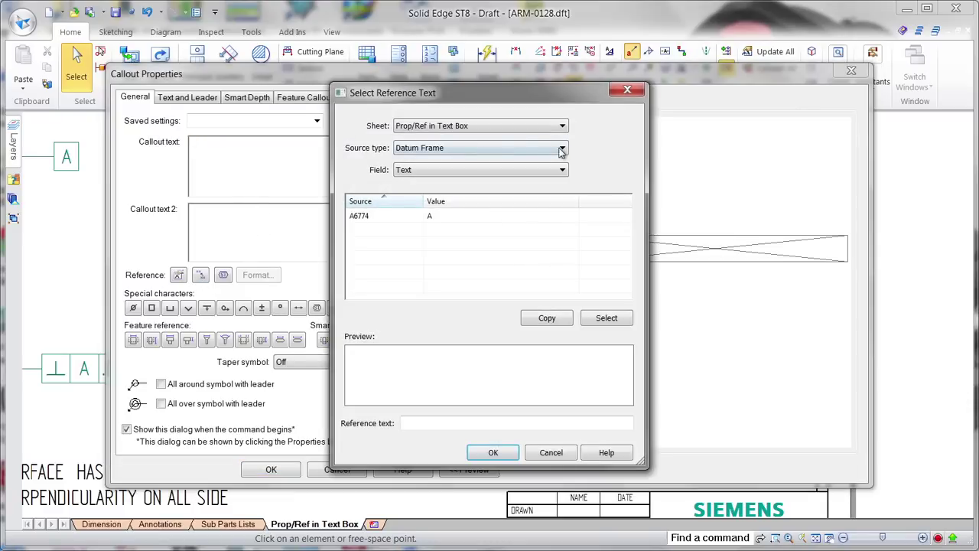
pyautogui.click(562, 147)
pyautogui.click(513, 254)
pyautogui.click(386, 229)
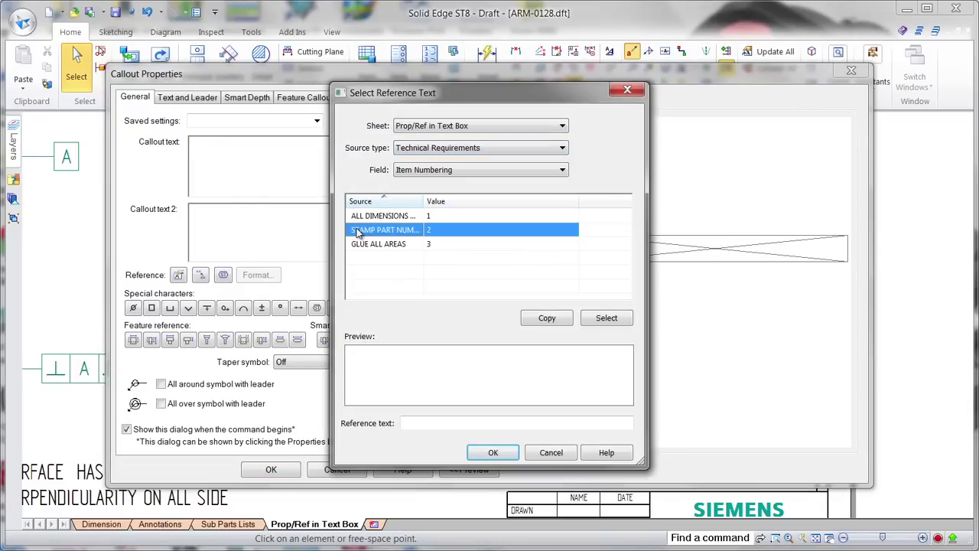
pyautogui.click(493, 452)
# - Prefix the number with SEE NOTE and place the SEE NOTE 2 callout beside the view with a leader
pyautogui.click(192, 147)
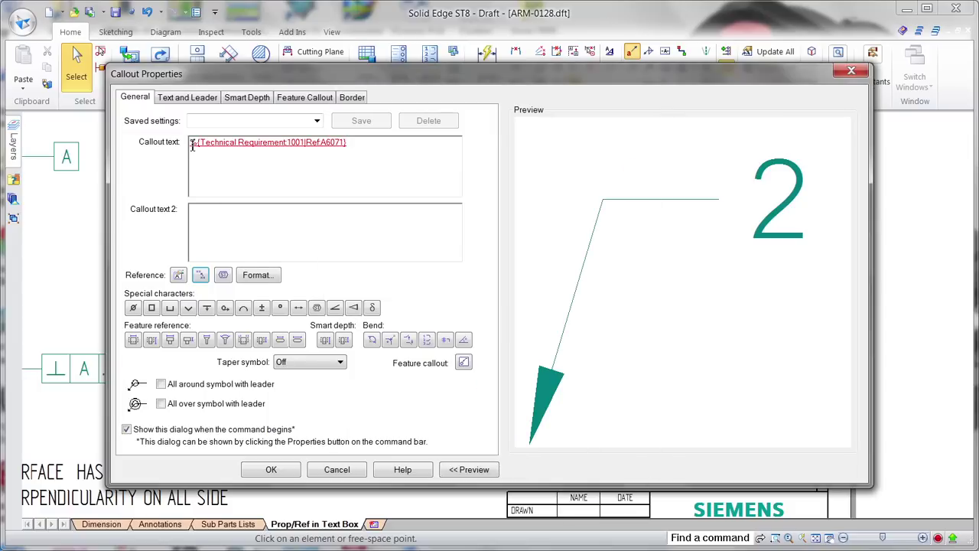
pyautogui.write('SEE NOTE')
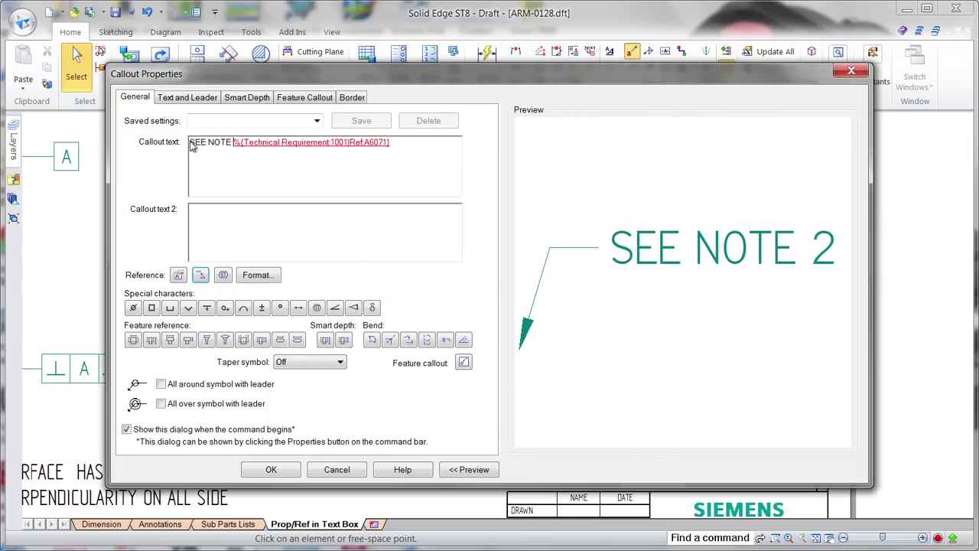
pyautogui.click(270, 469)
pyautogui.click(448, 322)
pyautogui.click(505, 284)
# - Move the STAMP PART NUMBER HERE requirement below GLUE ALL AREAS so the callout reads SEE NOTE 3
pyautogui.doubleClick(620, 387)
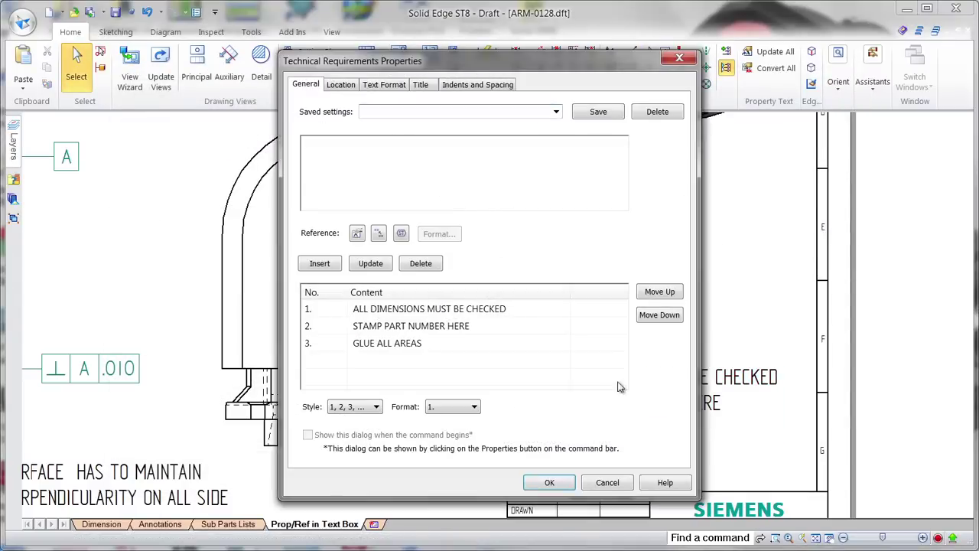
pyautogui.click(363, 326)
pyautogui.click(674, 317)
pyautogui.click(563, 480)
pyautogui.click(509, 476)
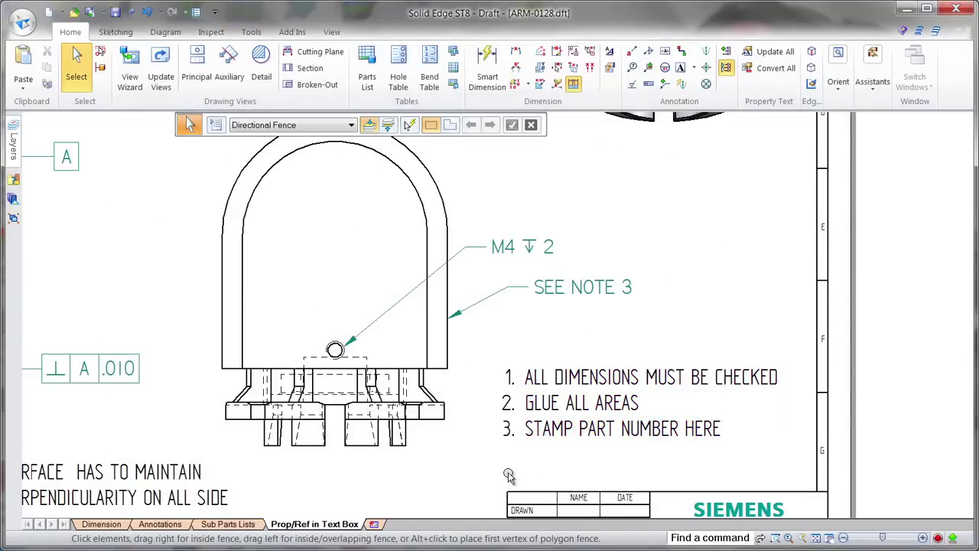